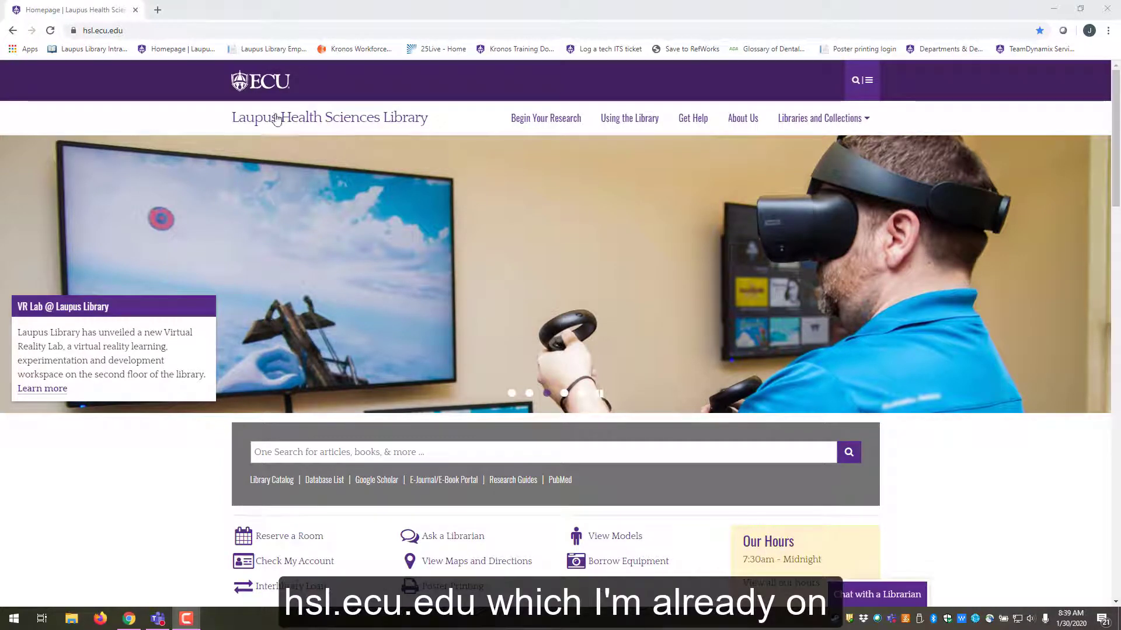
- Scroll the Laupus library homepage down to the electronic resources list
scroll(992, 315, down, 1)
scroll(1034, 316, down, 4)
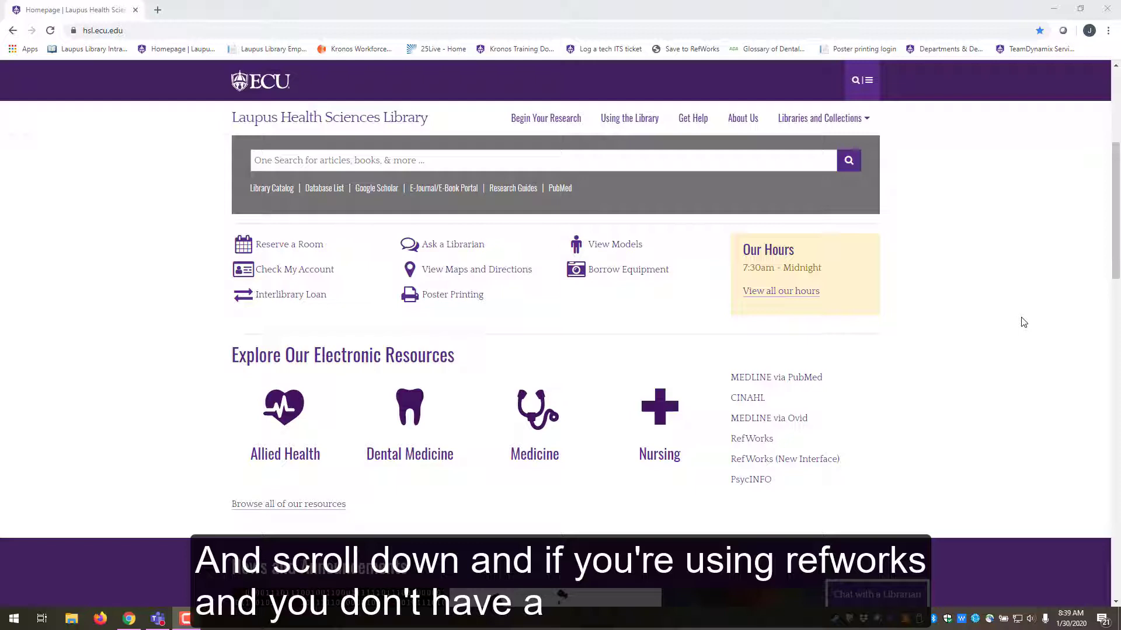
- Open RefWorks (New Interface), enter the university email and password, and check the account-creation page
click(804, 461)
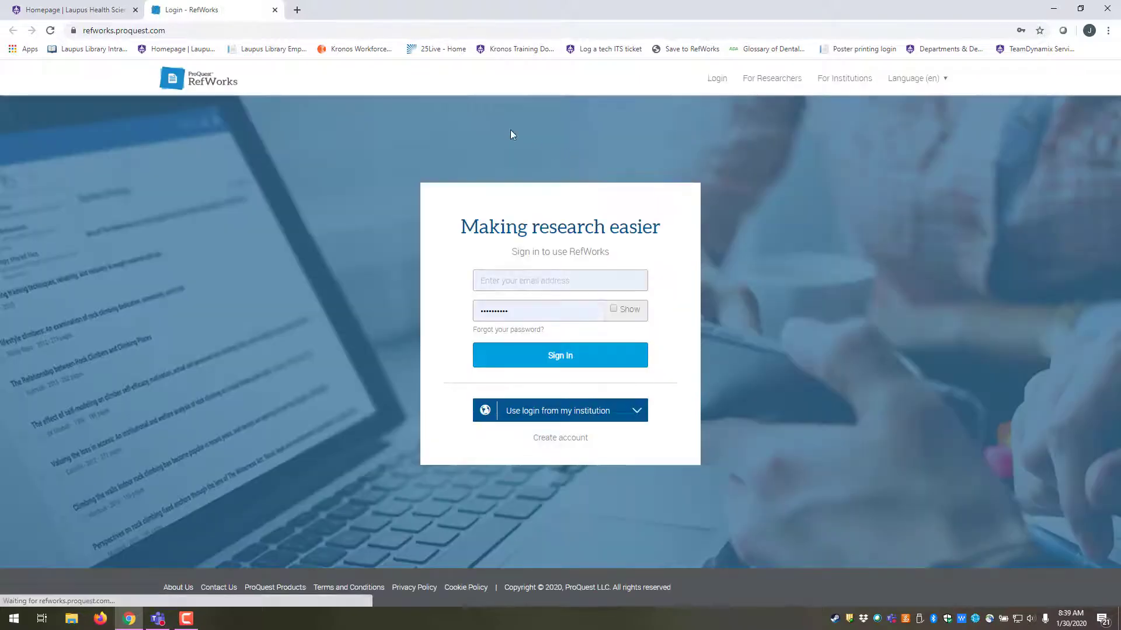
click(501, 280)
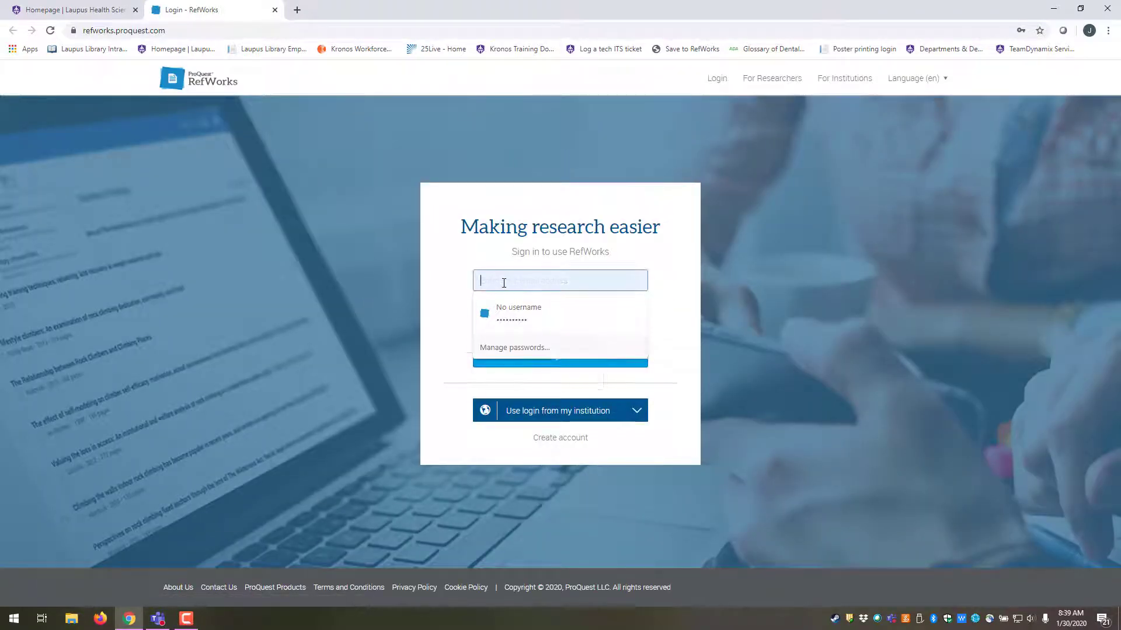
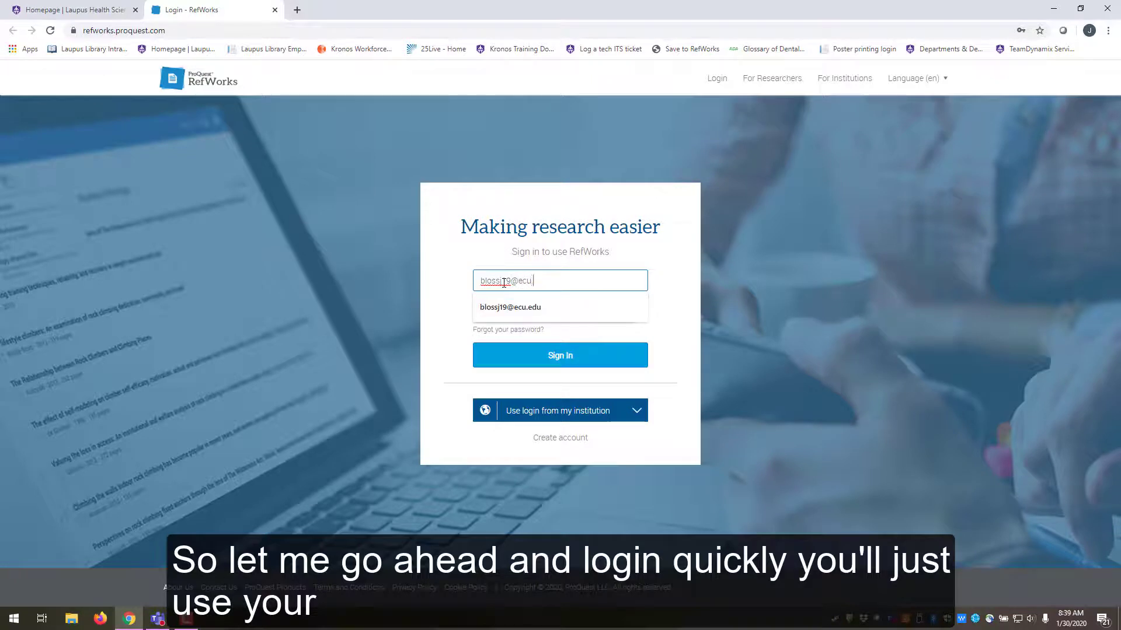
key(Tab)
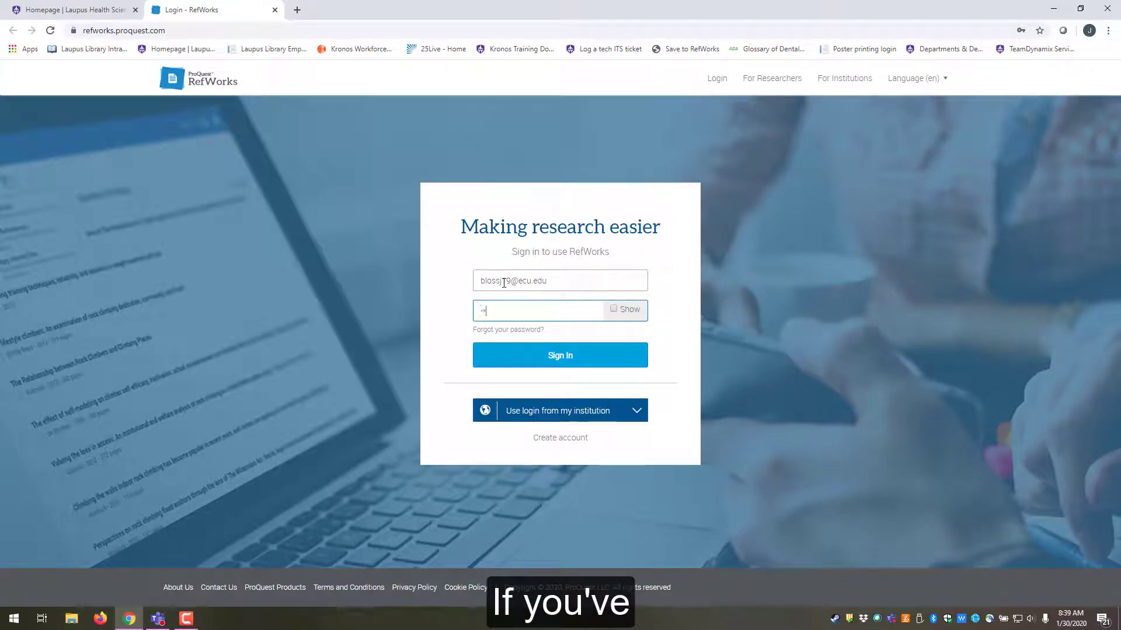
text(**********)
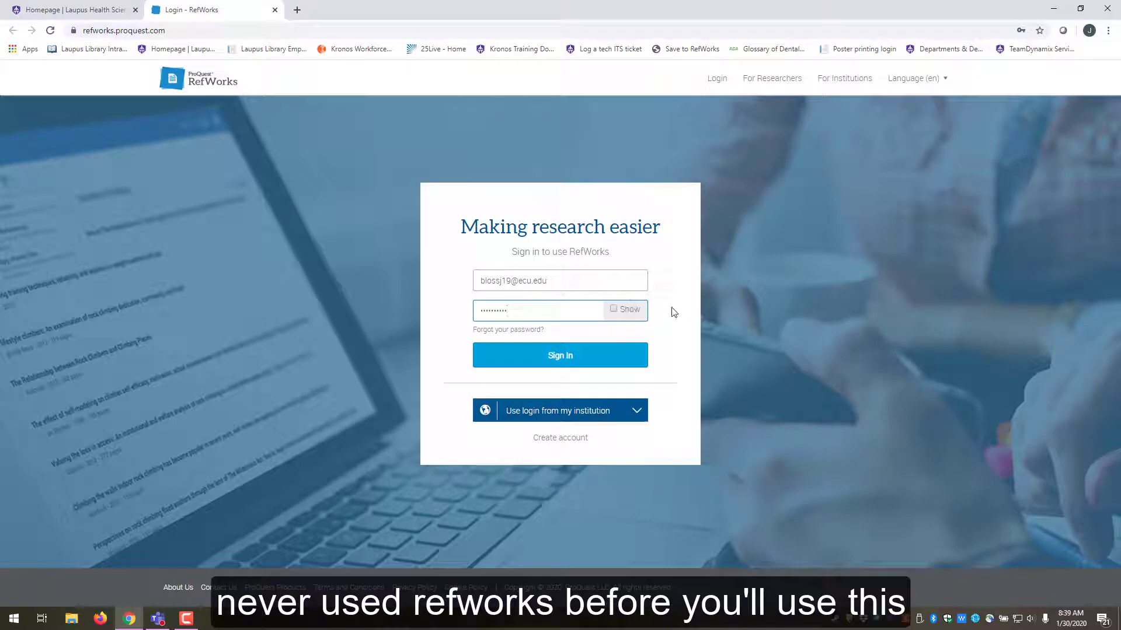
click(563, 439)
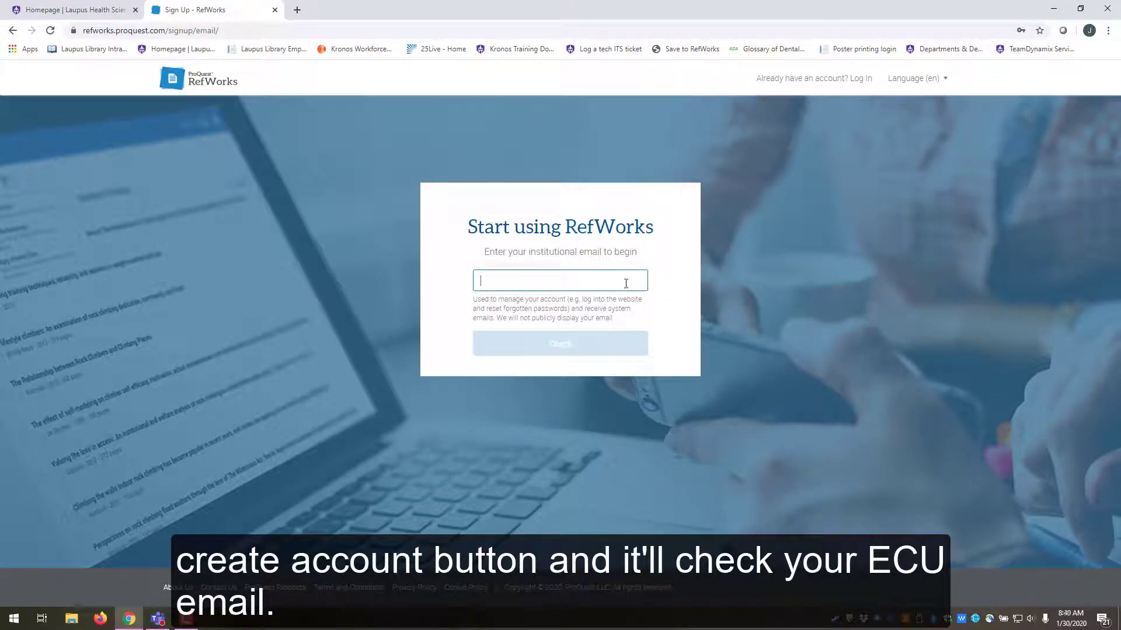
click(12, 31)
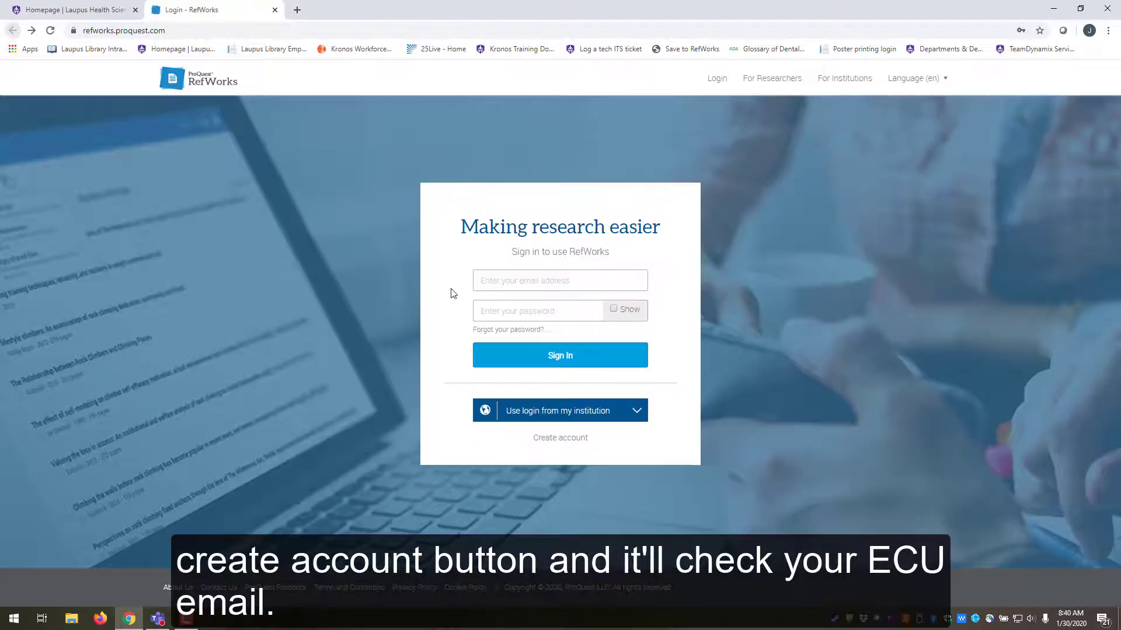
- Re-enter the account email and password and sign in to RefWorks
click(501, 280)
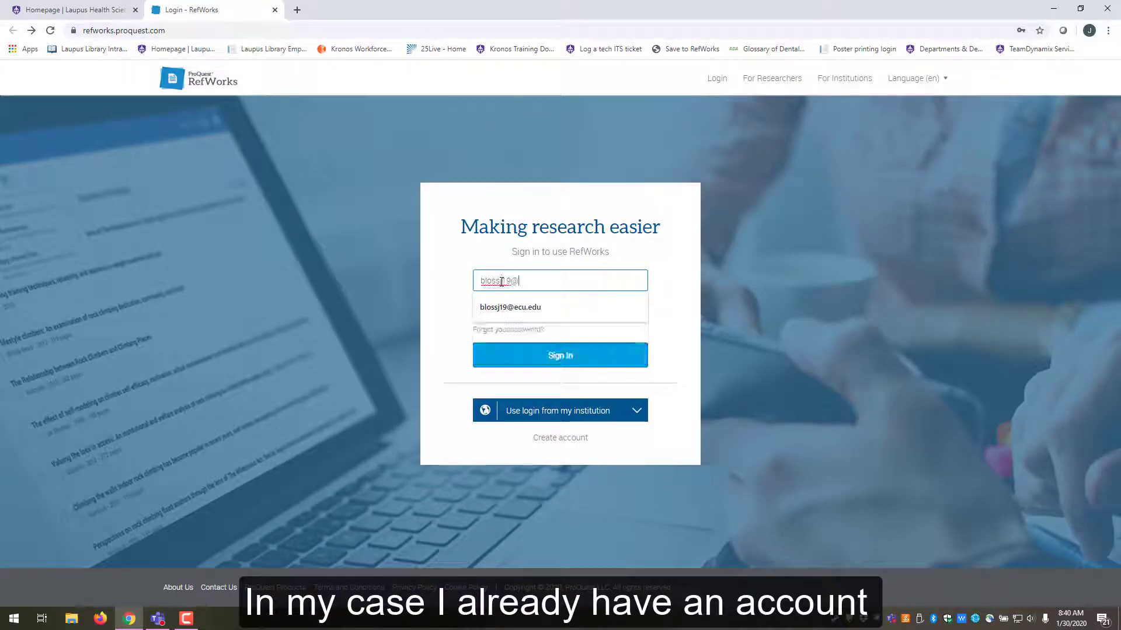
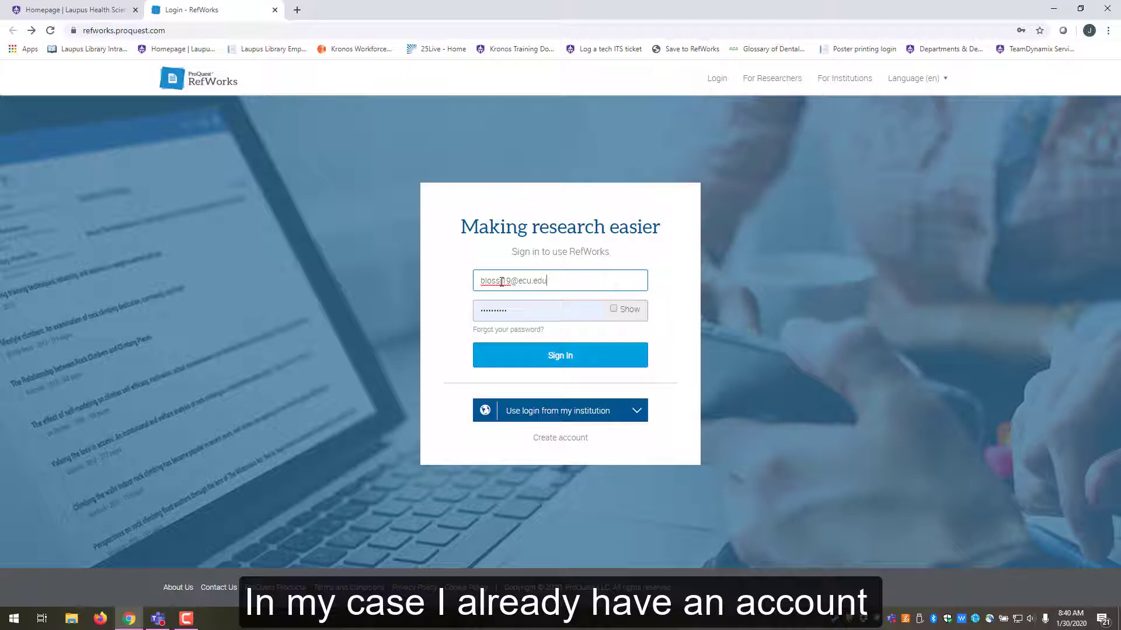
key(Tab)
key(BackSpace)
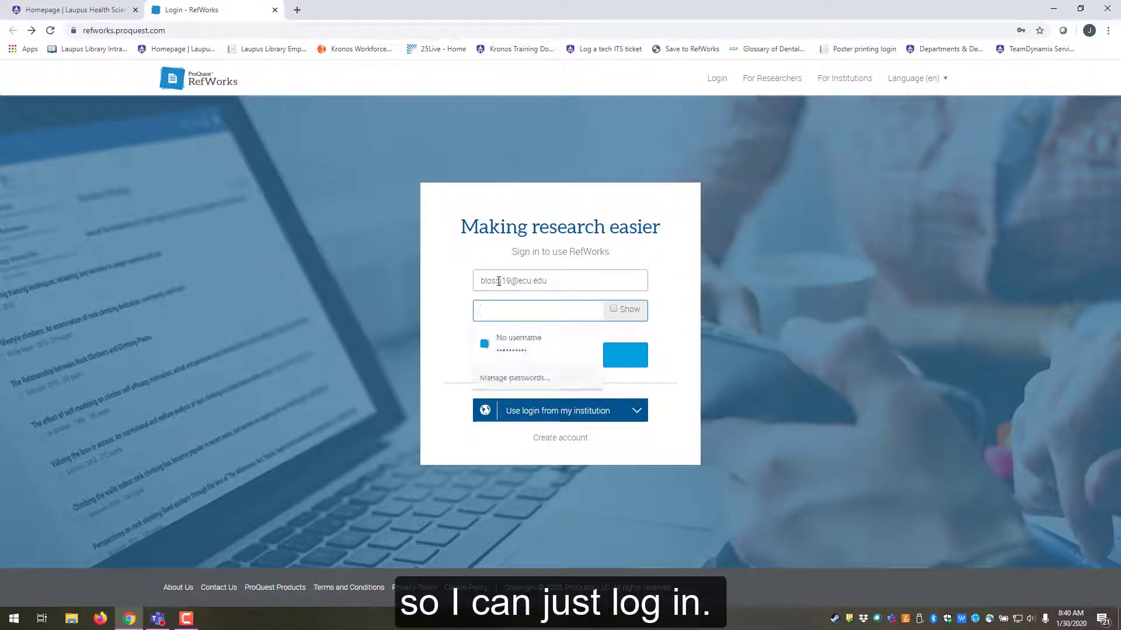
text(*)
key(Return)
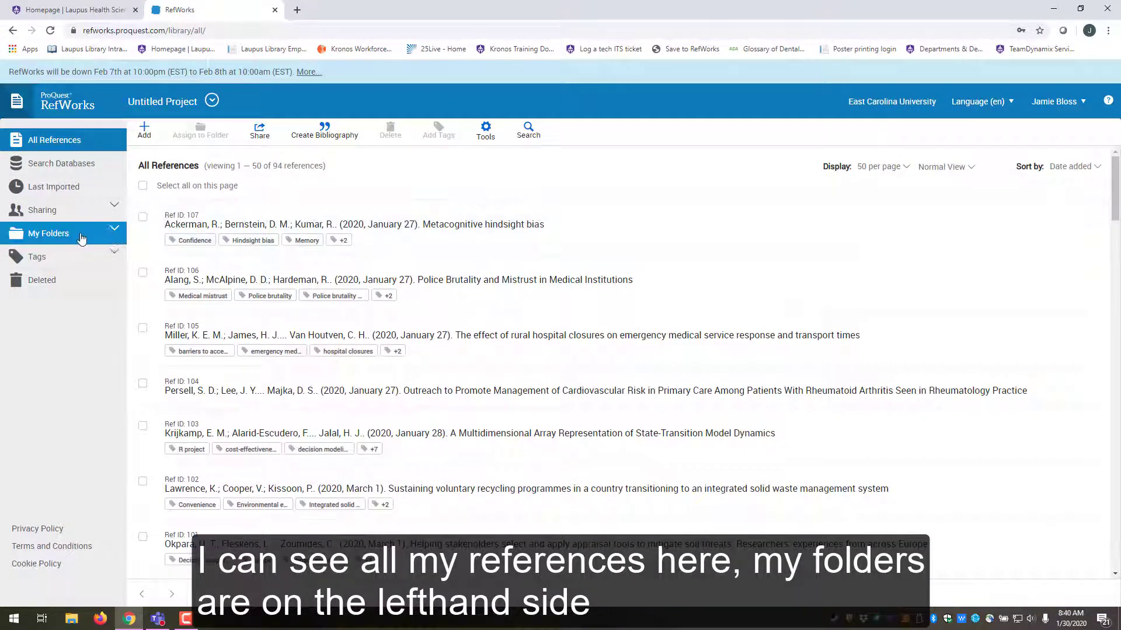
- Expand My Folders and open the Dental folder
click(114, 232)
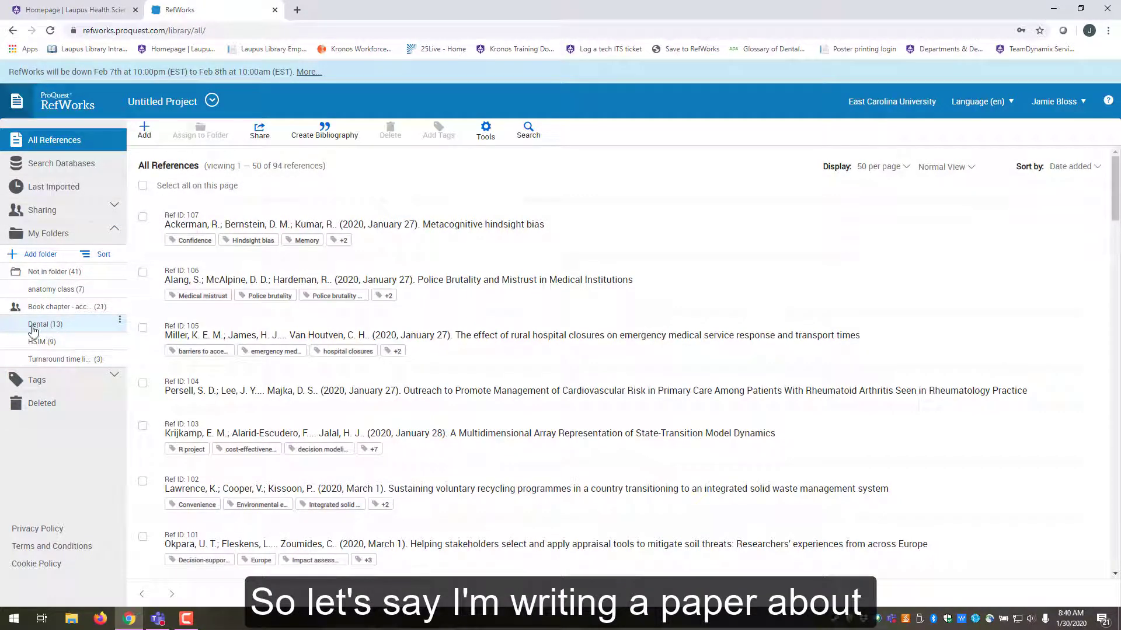
click(42, 325)
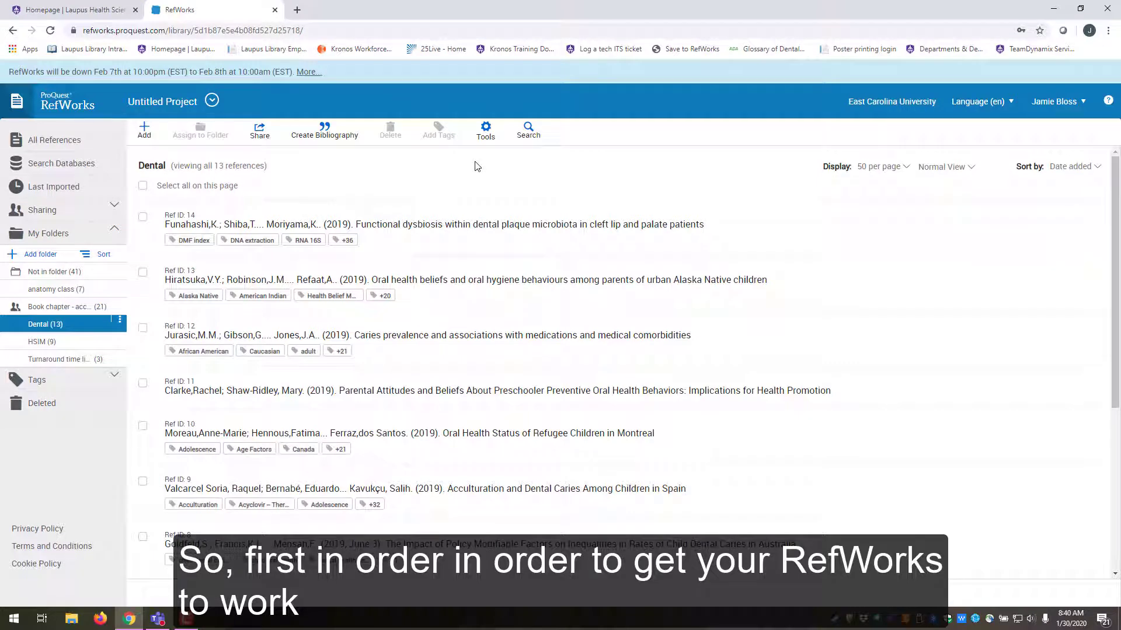
- Open the Tools page from the RefWorks Tools dropdown
click(496, 138)
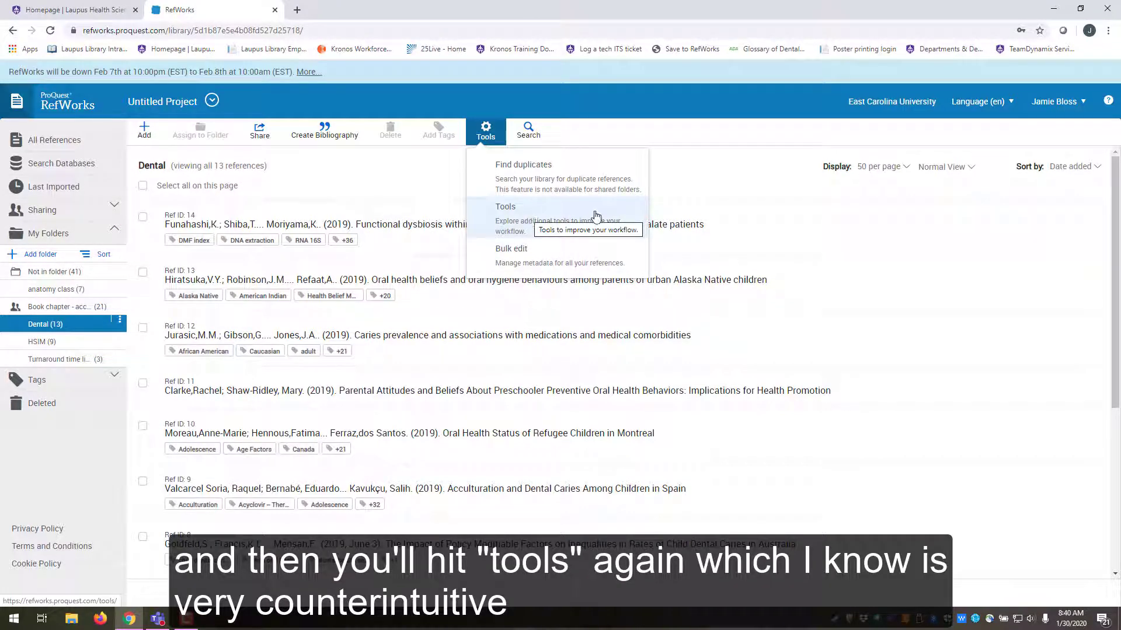
click(548, 227)
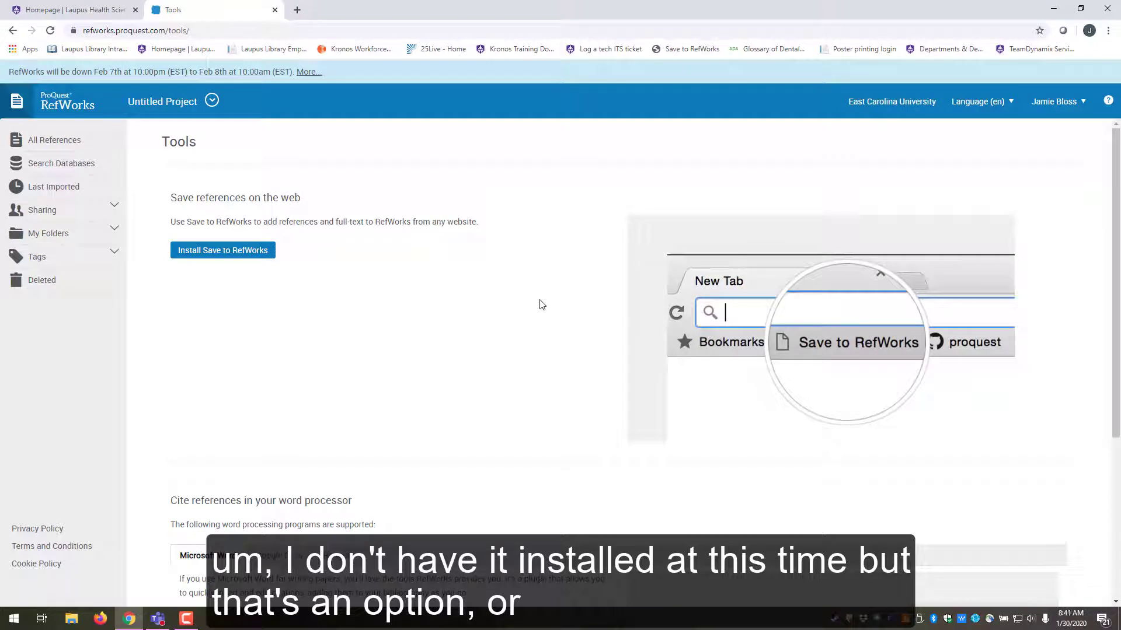
- Scroll to the word-processor section and download Write-N-Cite for Microsoft Word
scroll(560, 262, down, 1)
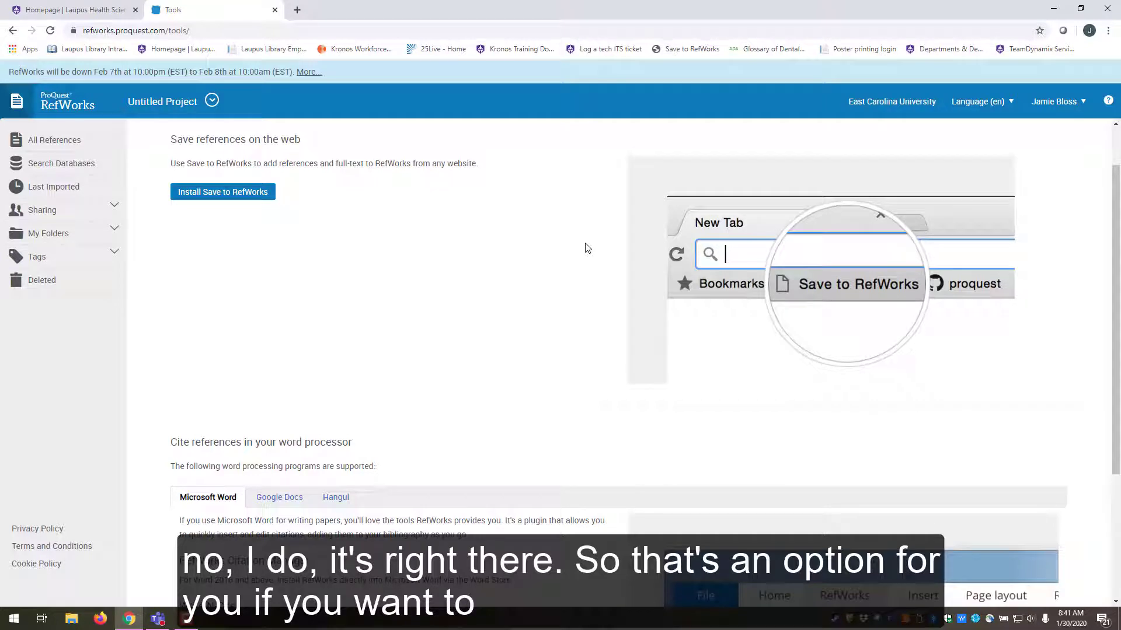
scroll(587, 248, down, 3)
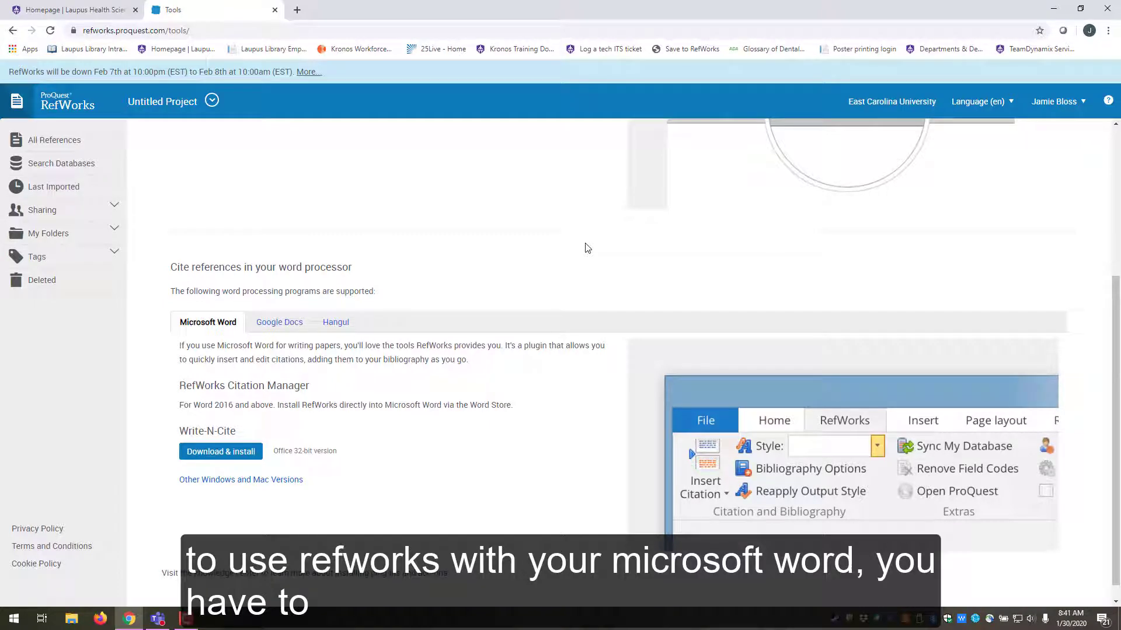
scroll(587, 248, down, 1)
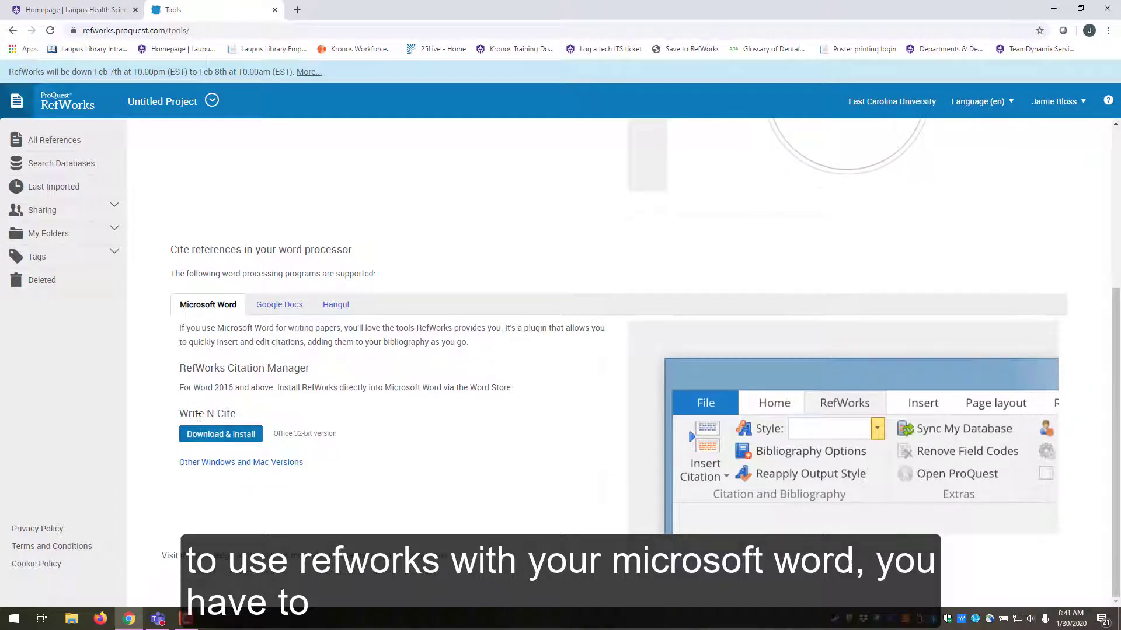
click(222, 443)
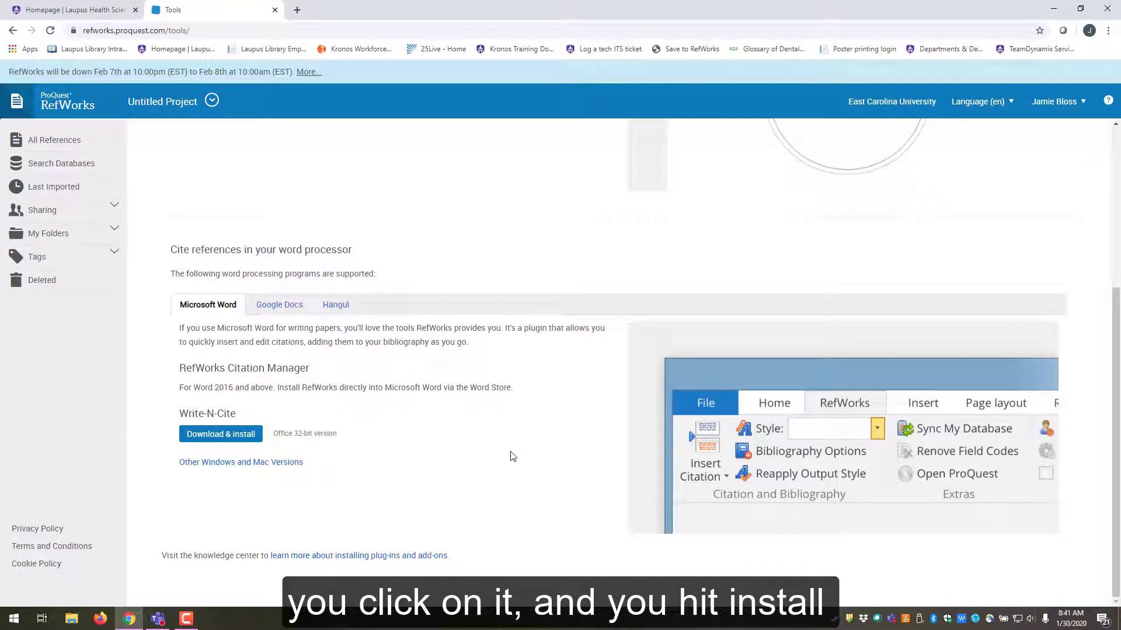
- Launch Word from Start search, create a blank document, and show the RefWorks ribbon tab
click(22, 620)
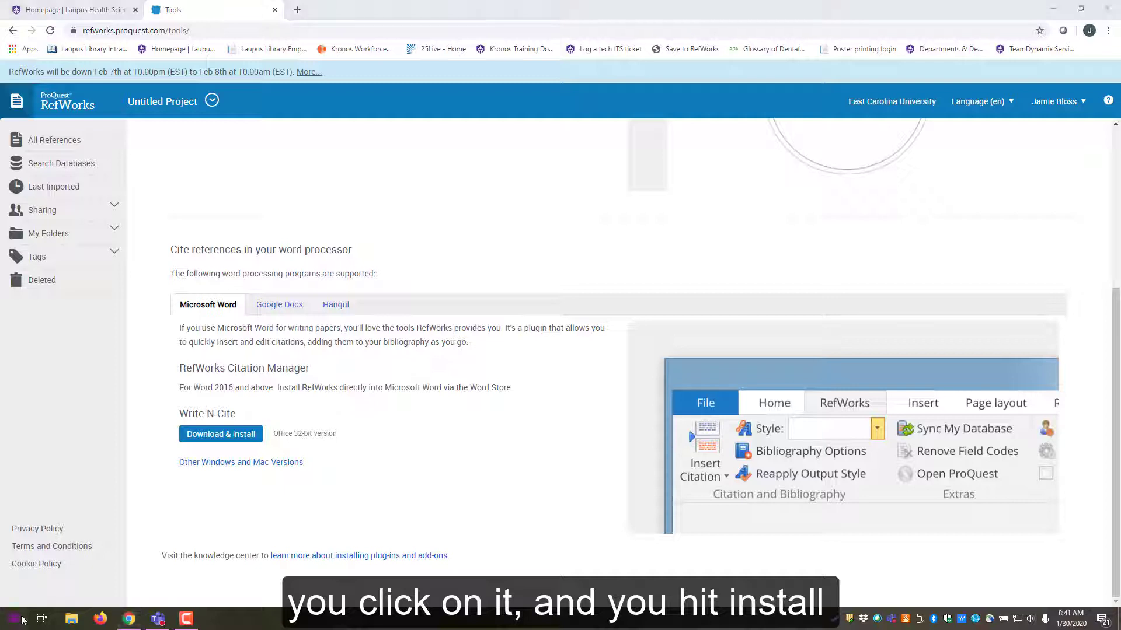
text(word)
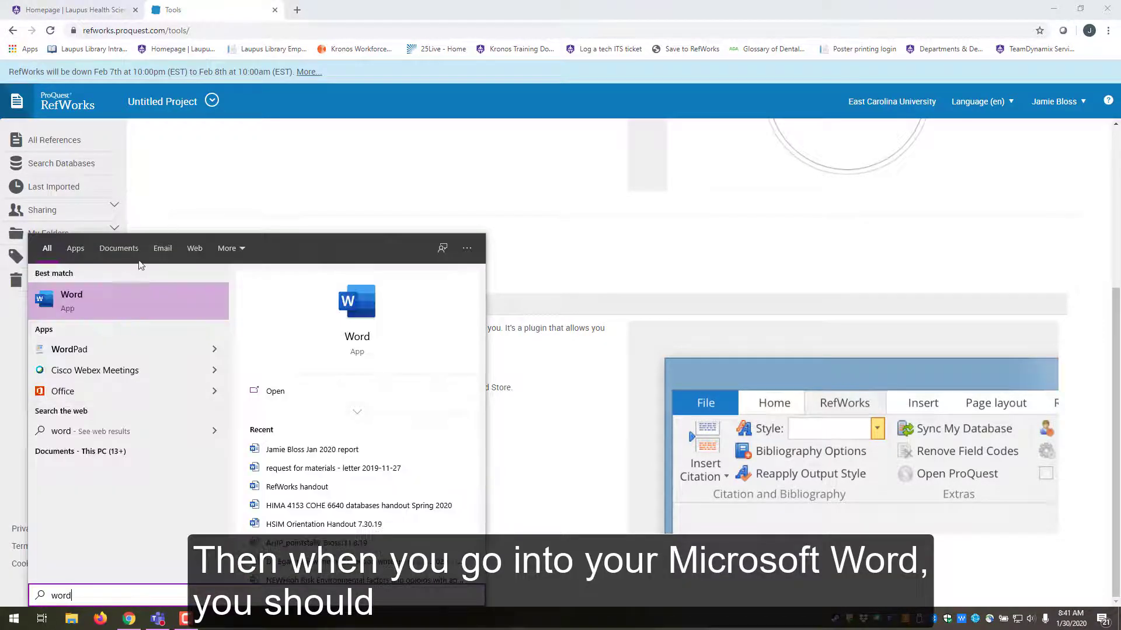
click(138, 294)
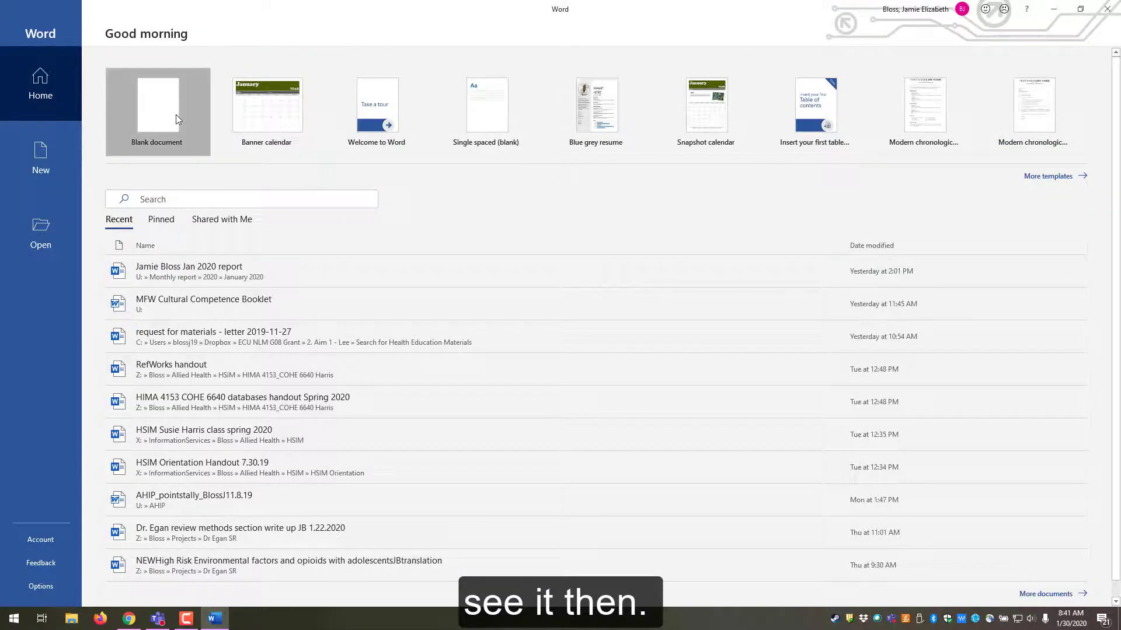
click(177, 115)
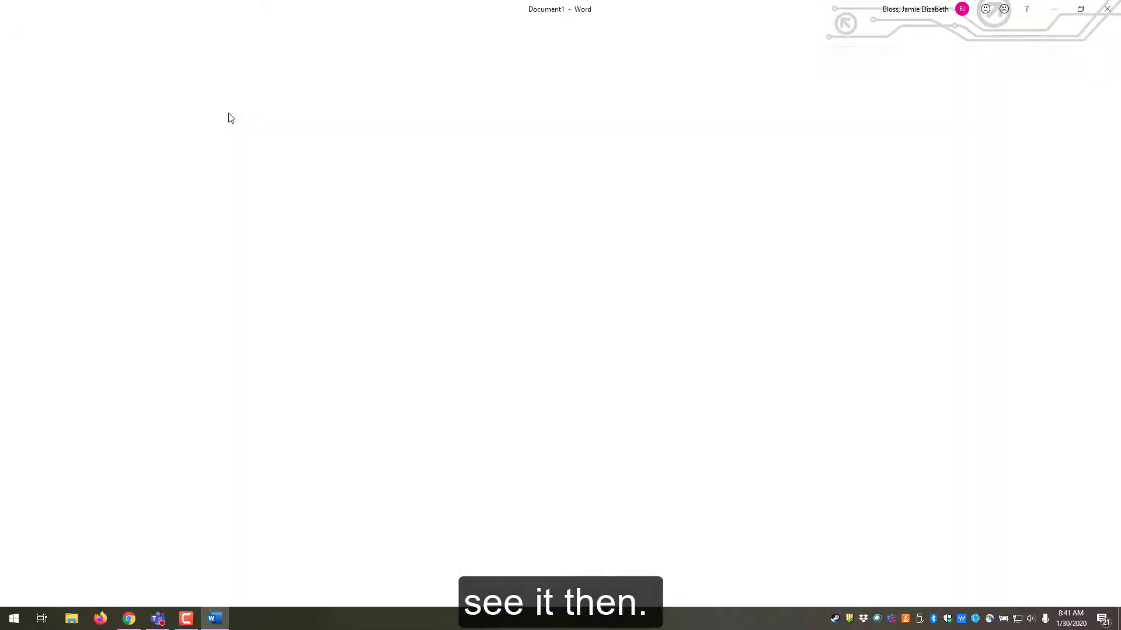
click(461, 28)
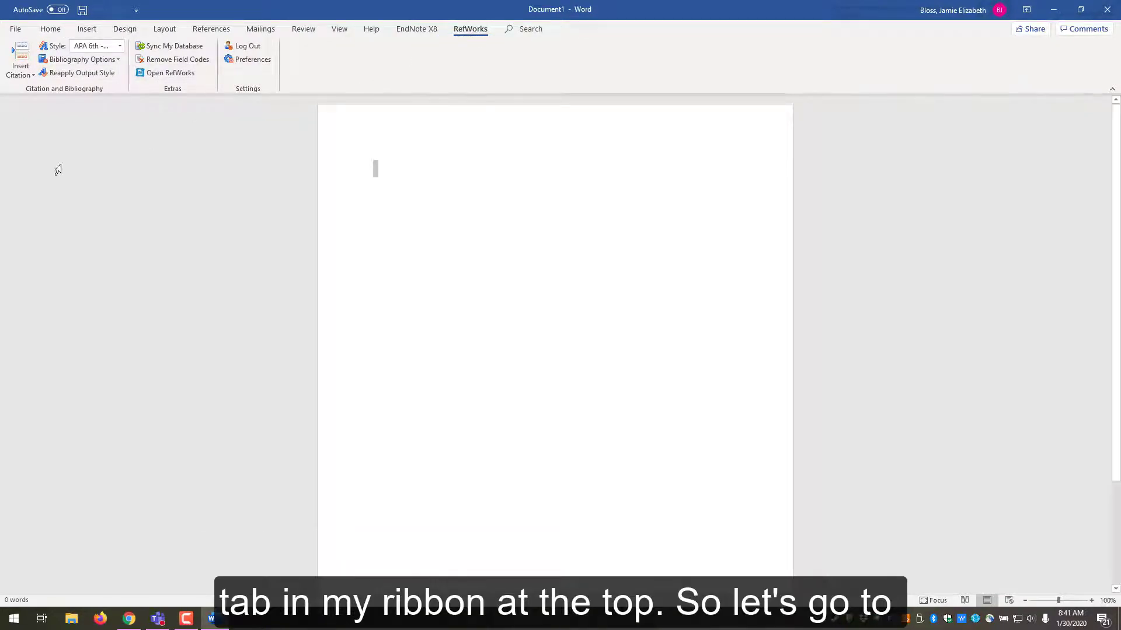
- Start a new citation and browse the Dental folder's references in the citation dialog
click(25, 74)
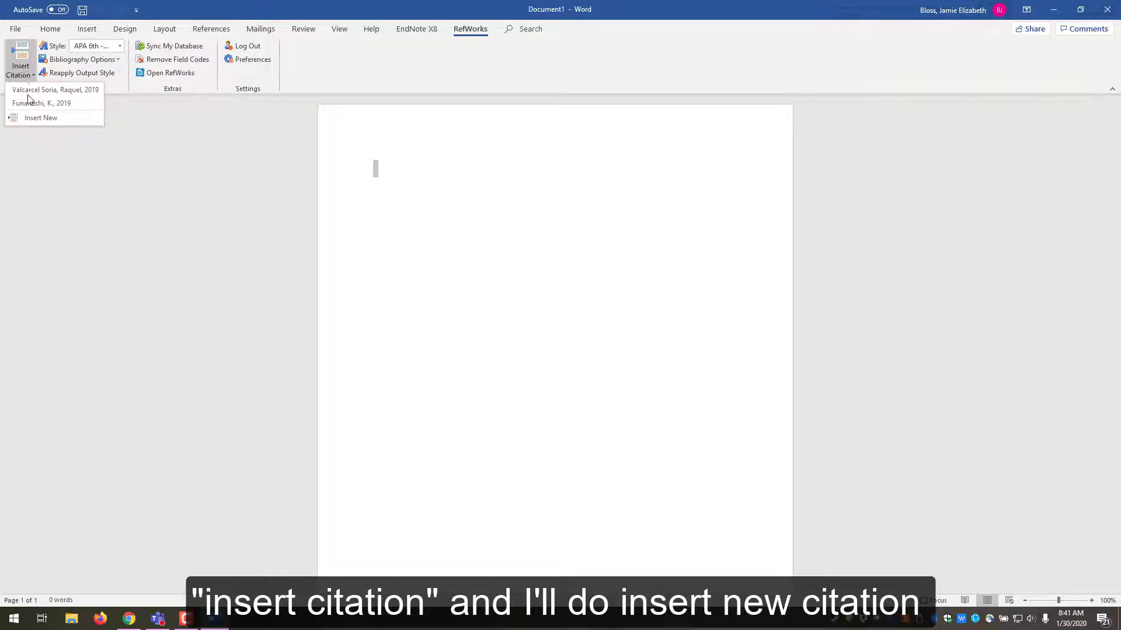
click(54, 118)
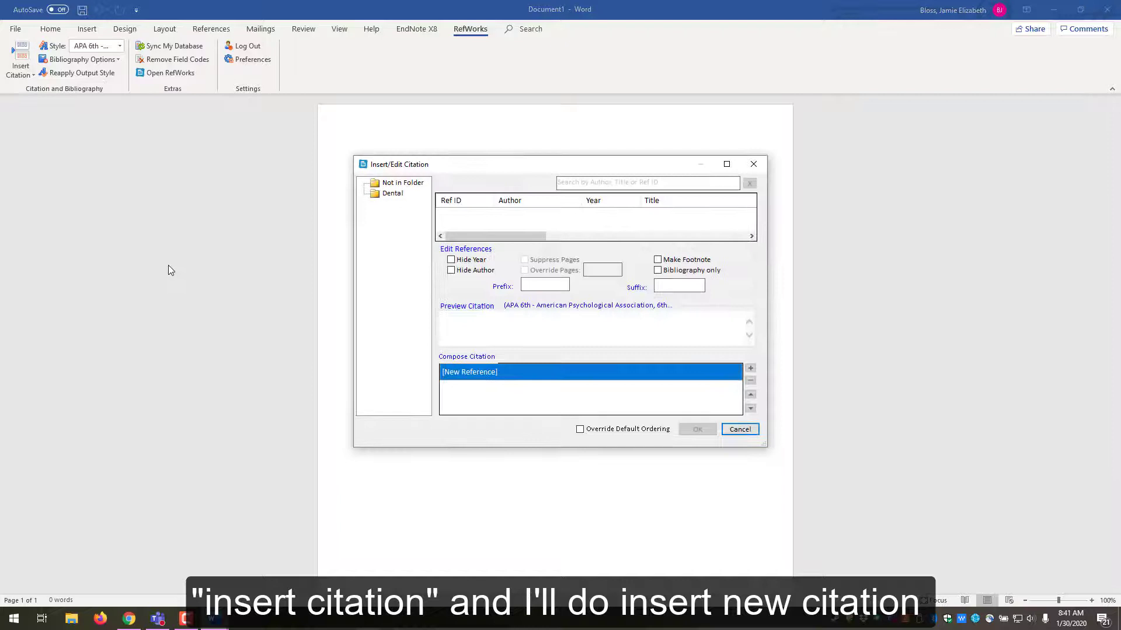
click(379, 198)
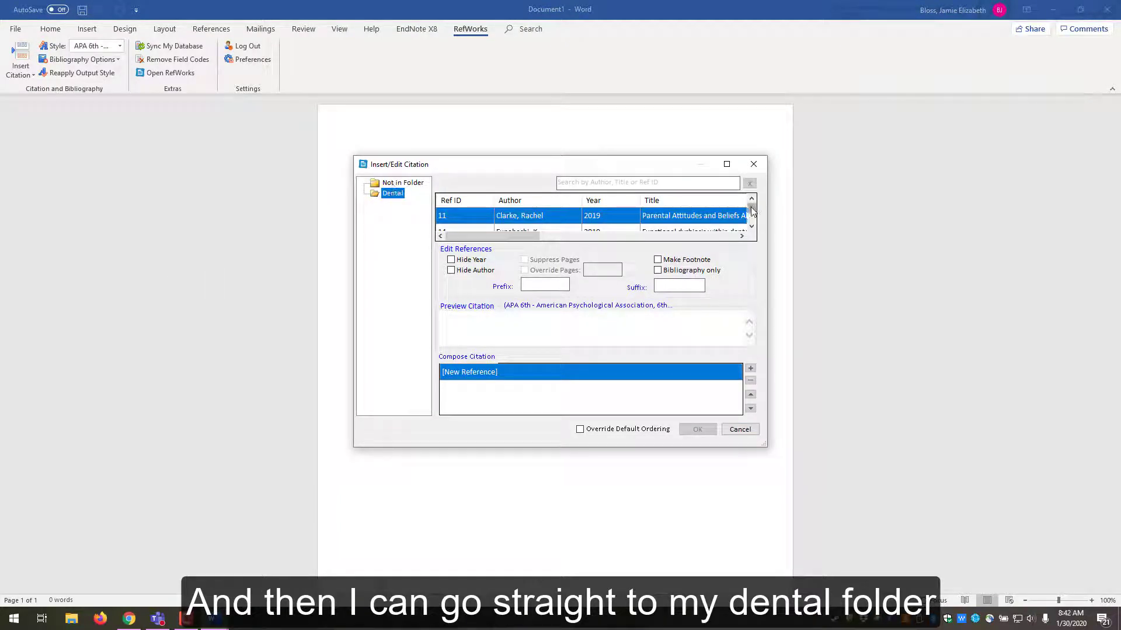
drag(752, 207, 753, 217)
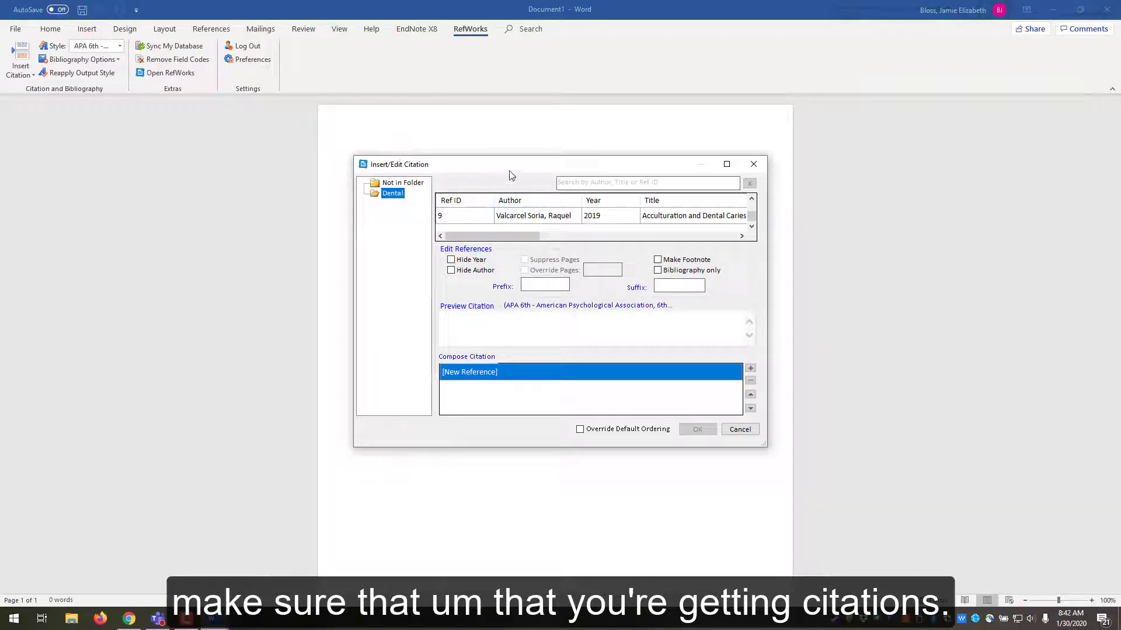
- Cancel the citation dialog, sync the RefWorks database, and start a new citation
click(763, 164)
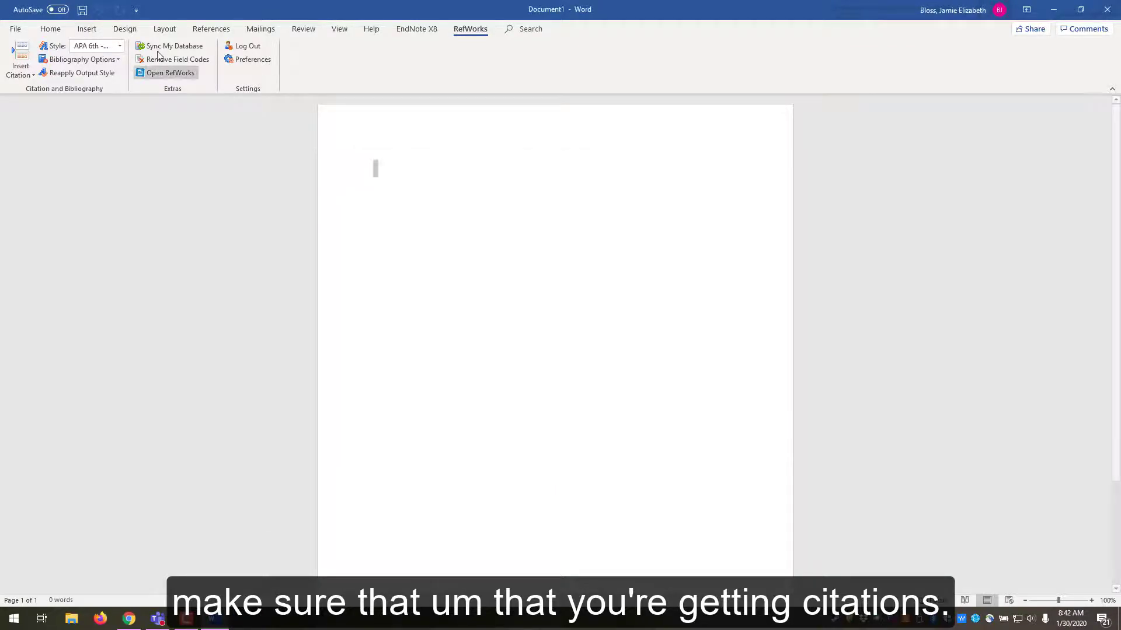
click(161, 46)
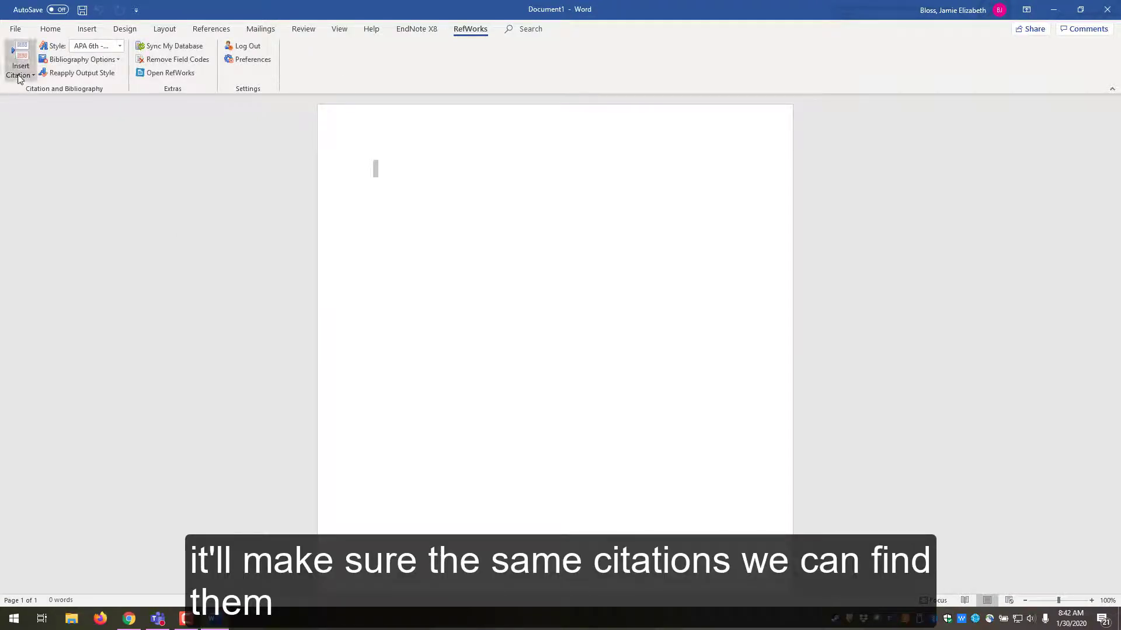
click(21, 76)
click(42, 126)
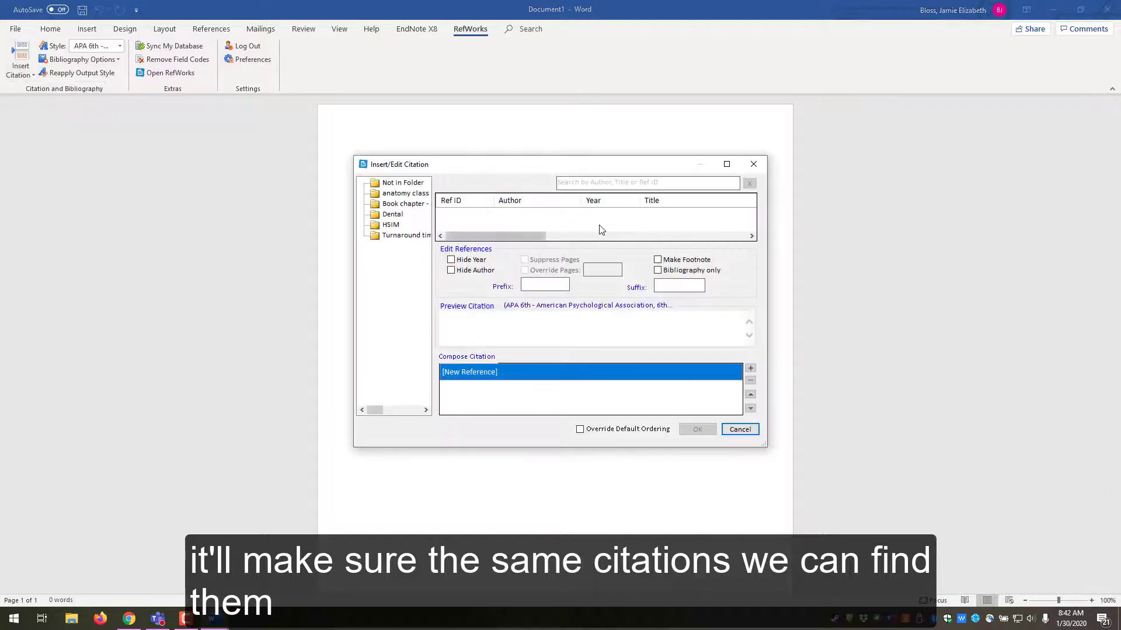
- Browse the HSIM folder's references, then close the dialog without citing
click(390, 226)
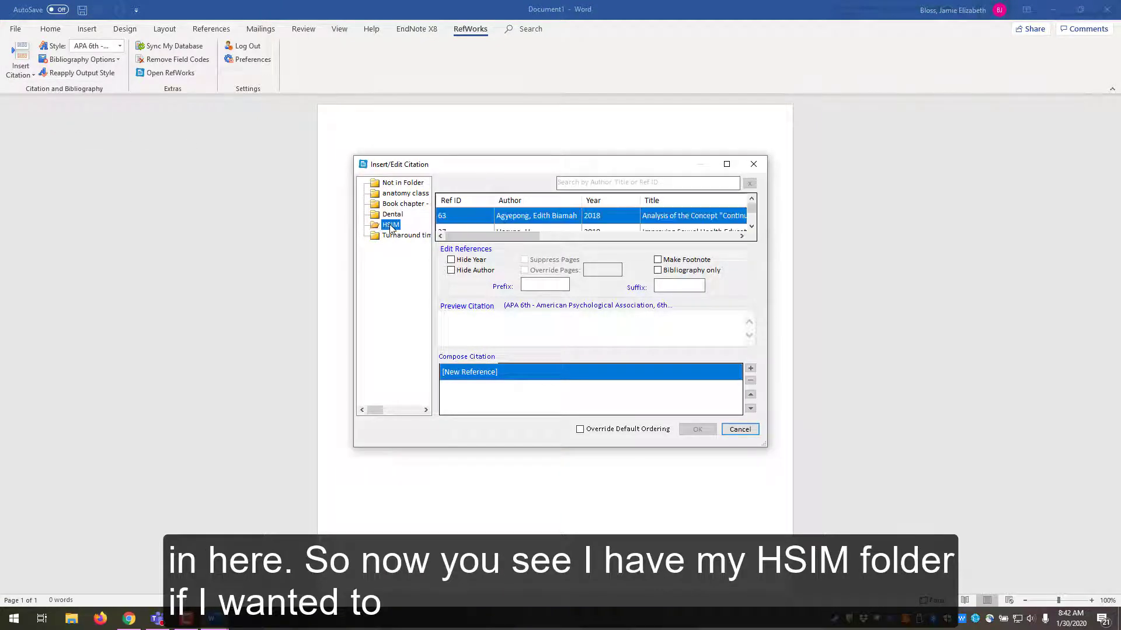
click(751, 217)
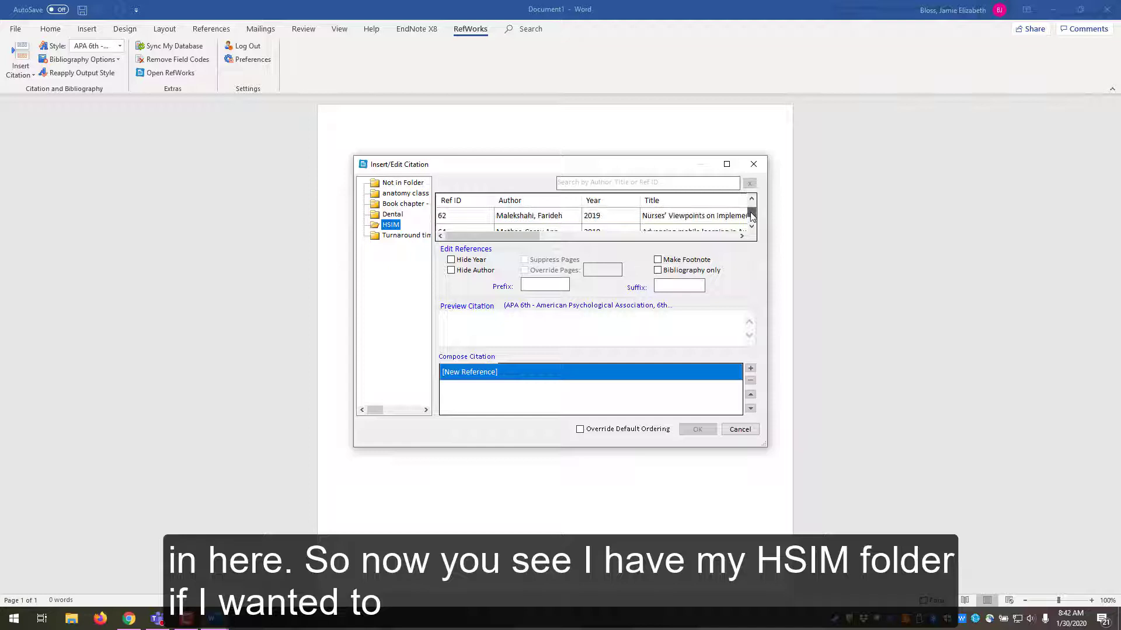
scroll(752, 216, up, 3)
click(746, 215)
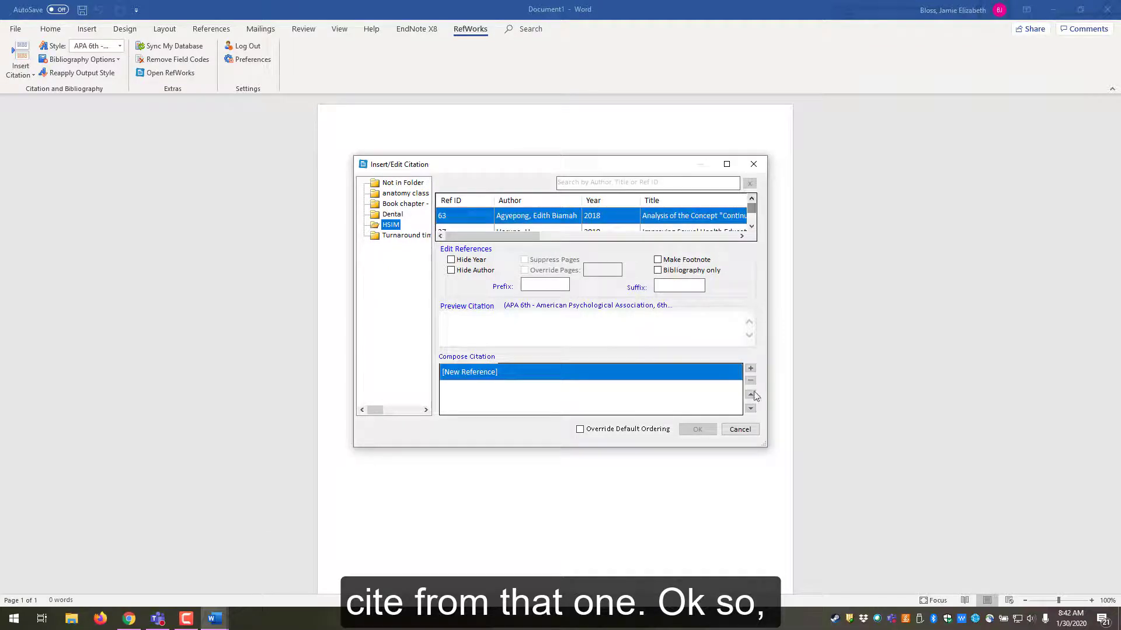
click(739, 430)
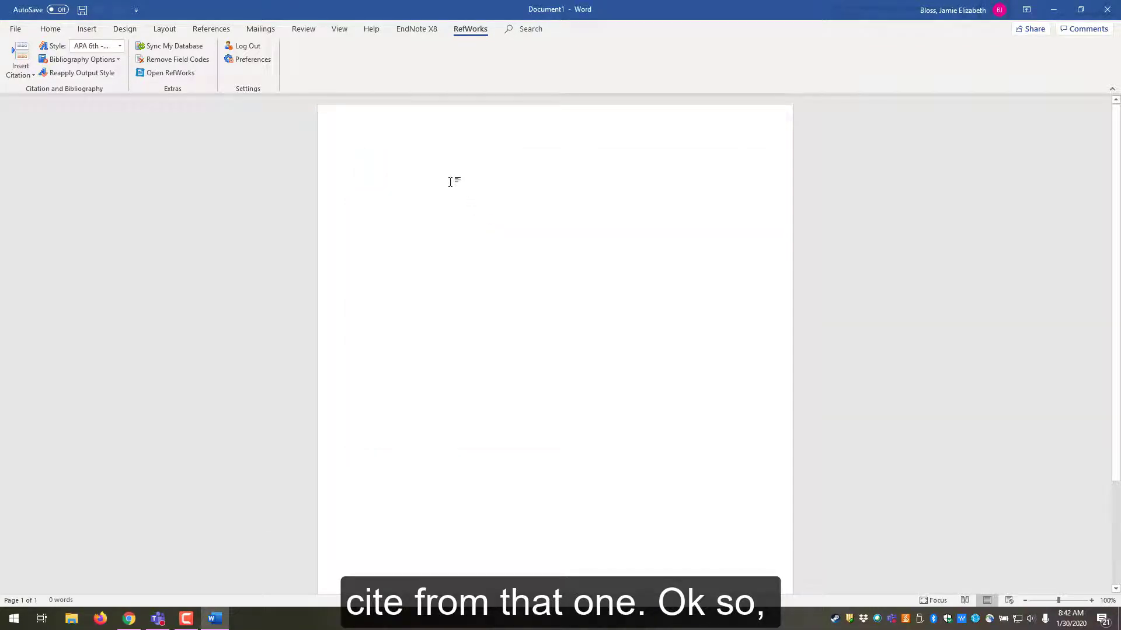
- Type 'This is my sentence' and cite Haruna, H. 2018 from the HSIM folder after it
text(This)
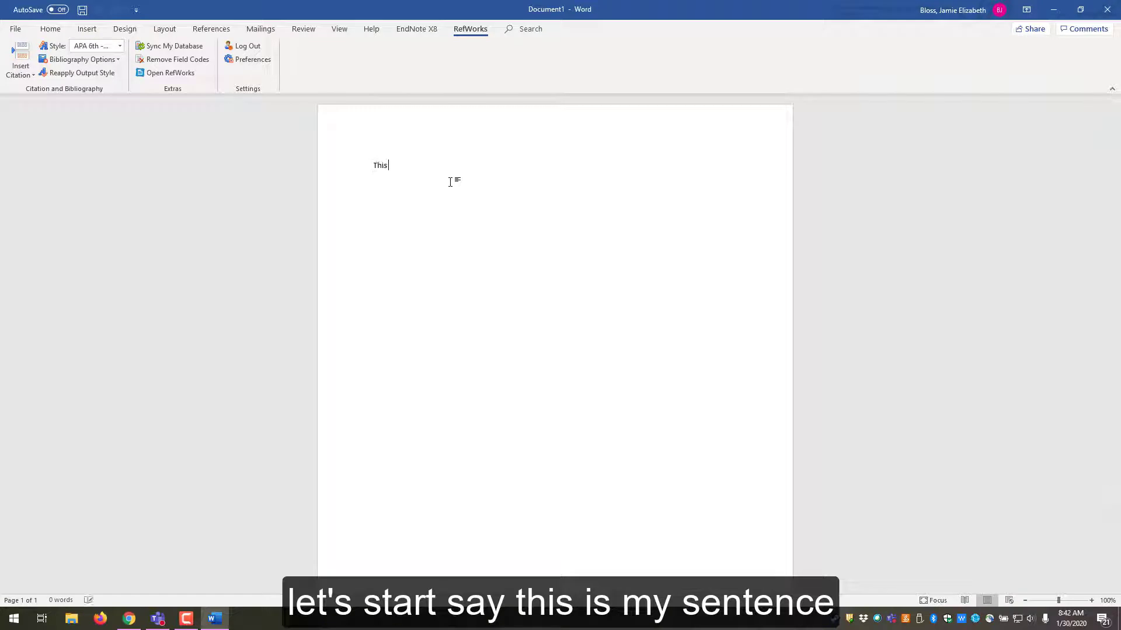
text( is my sentence ()
key(BackSpace)
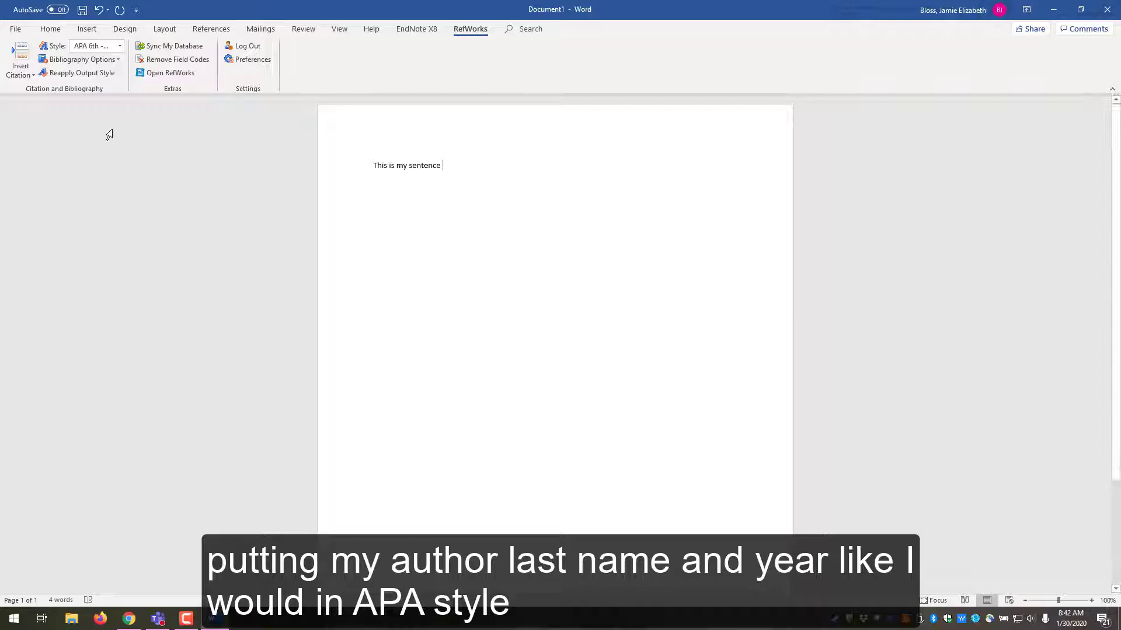
click(20, 69)
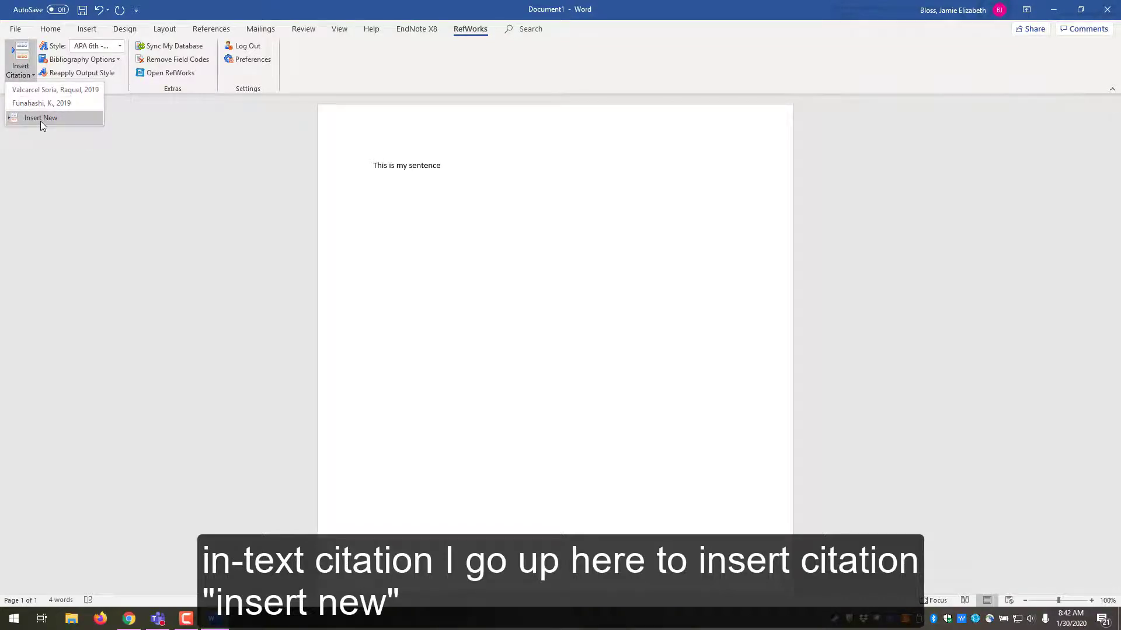
click(41, 119)
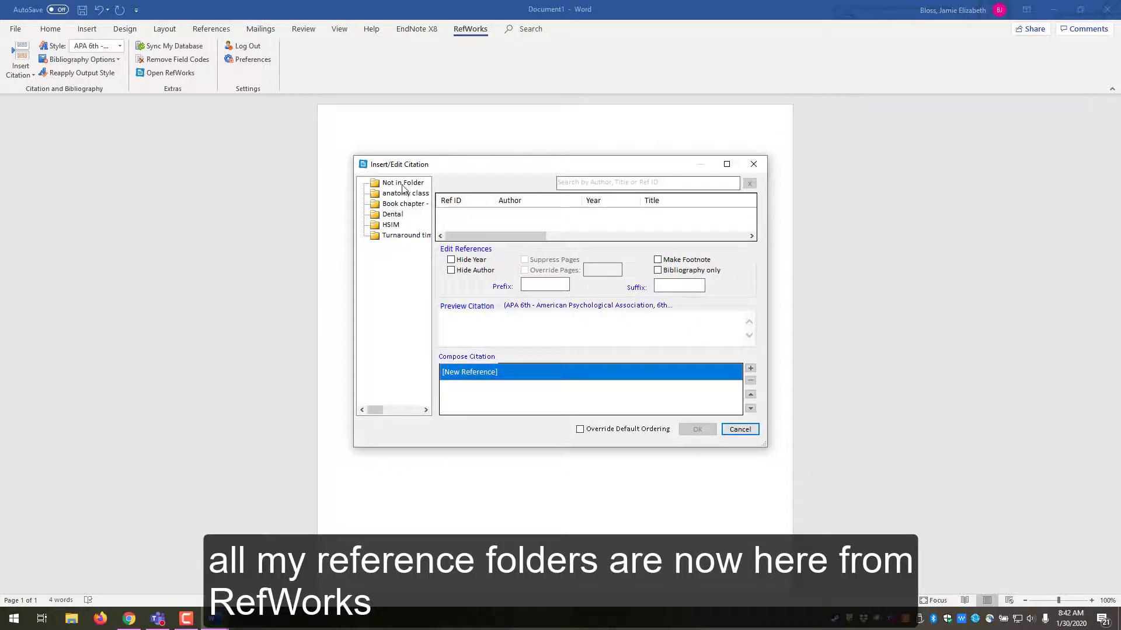
click(391, 226)
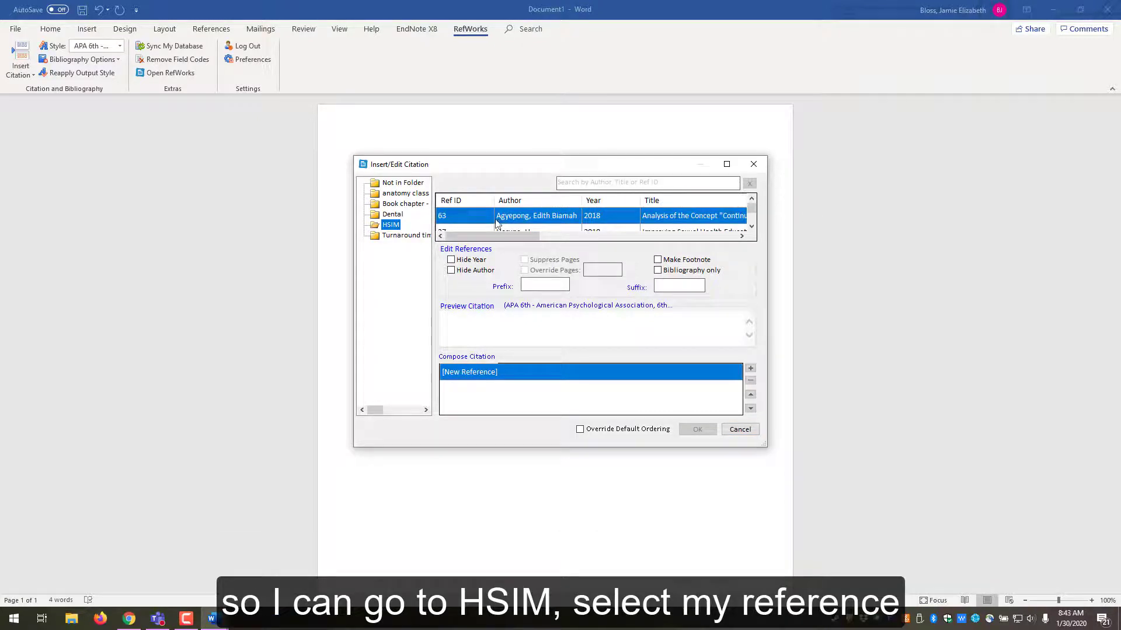
click(751, 226)
click(528, 221)
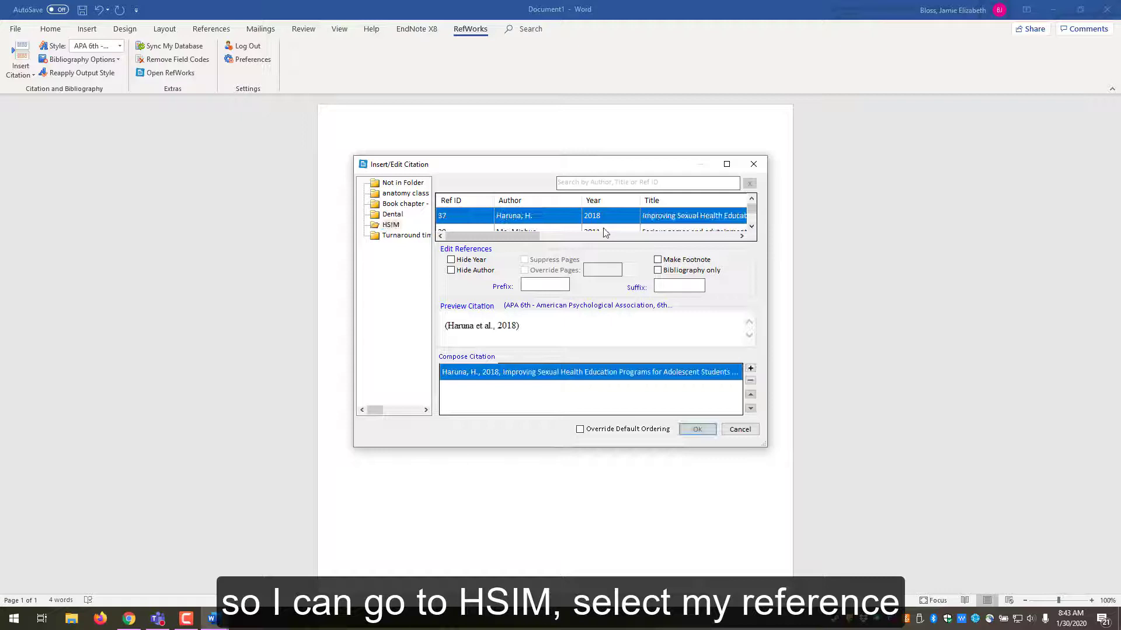
click(696, 431)
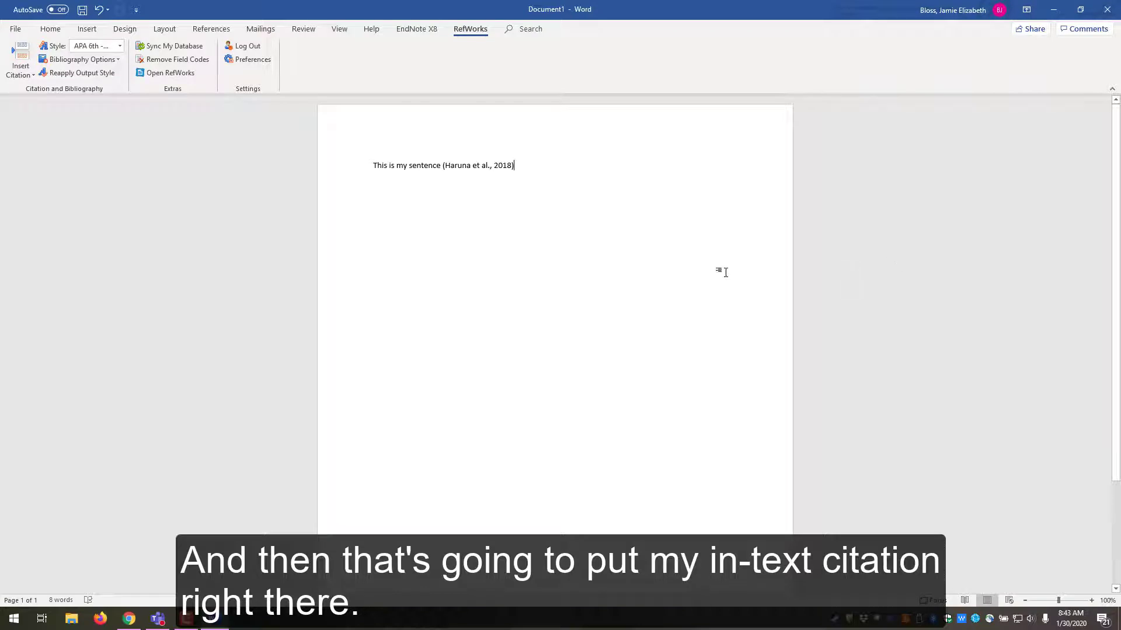
- Remove the partly typed word and the existing citation after the sentence
scroll(747, 255, down, 3)
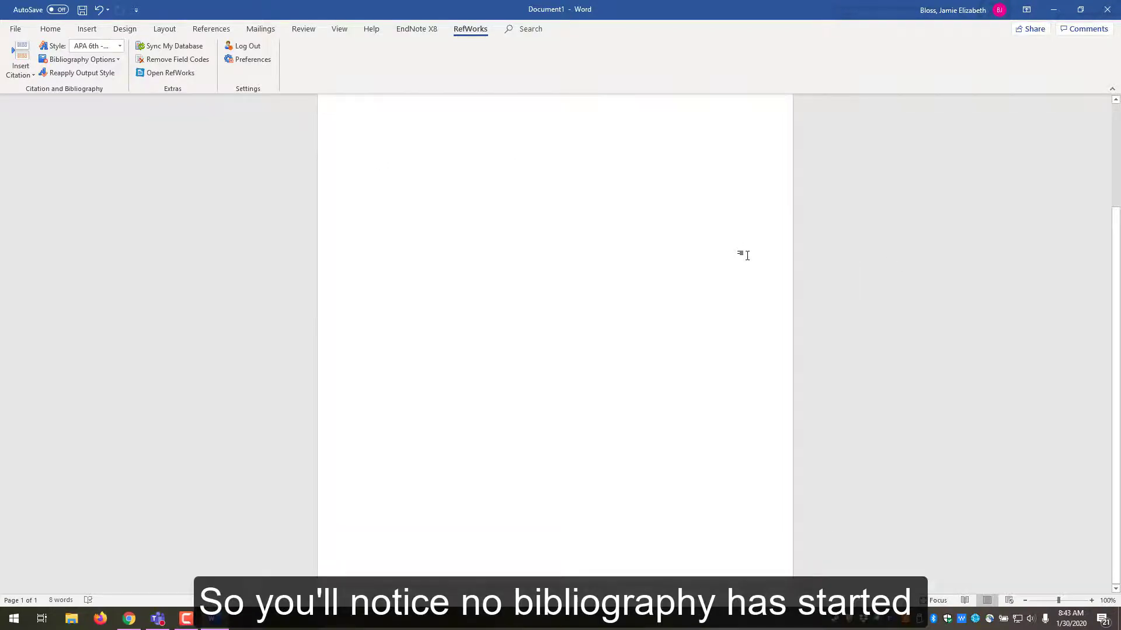
scroll(747, 255, up, 3)
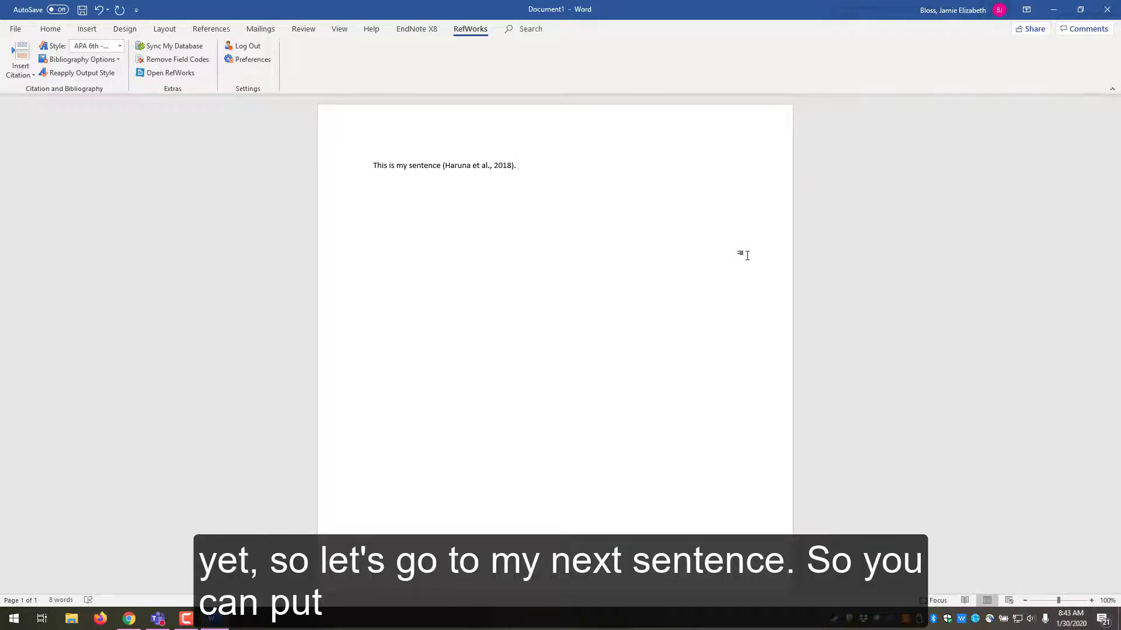
text(This)
key(BackSpace)
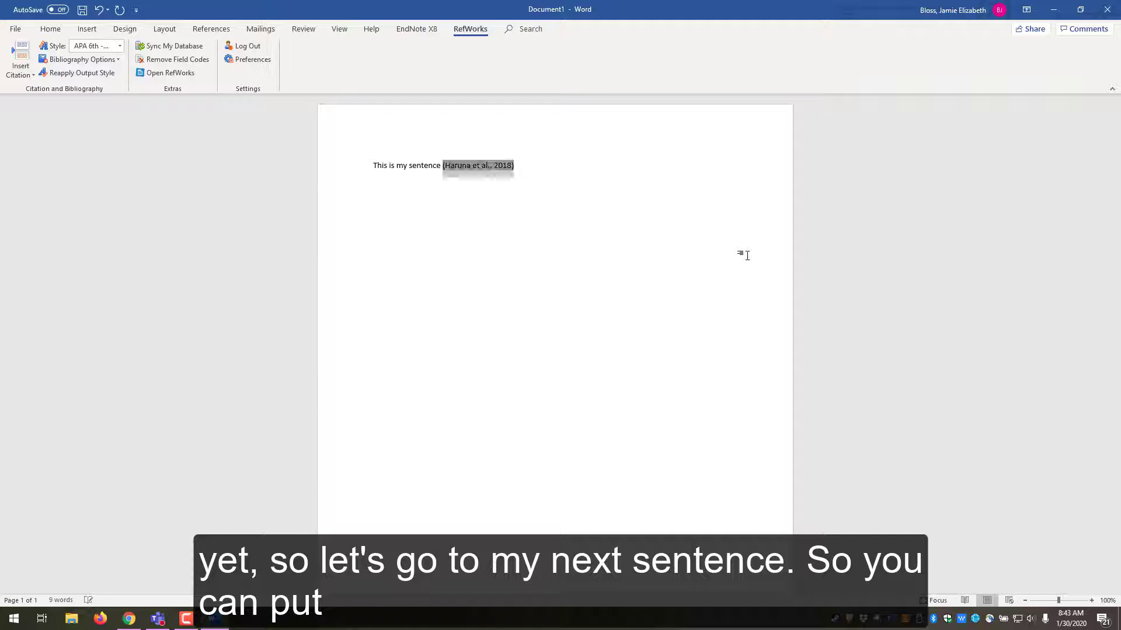
key(Delete)
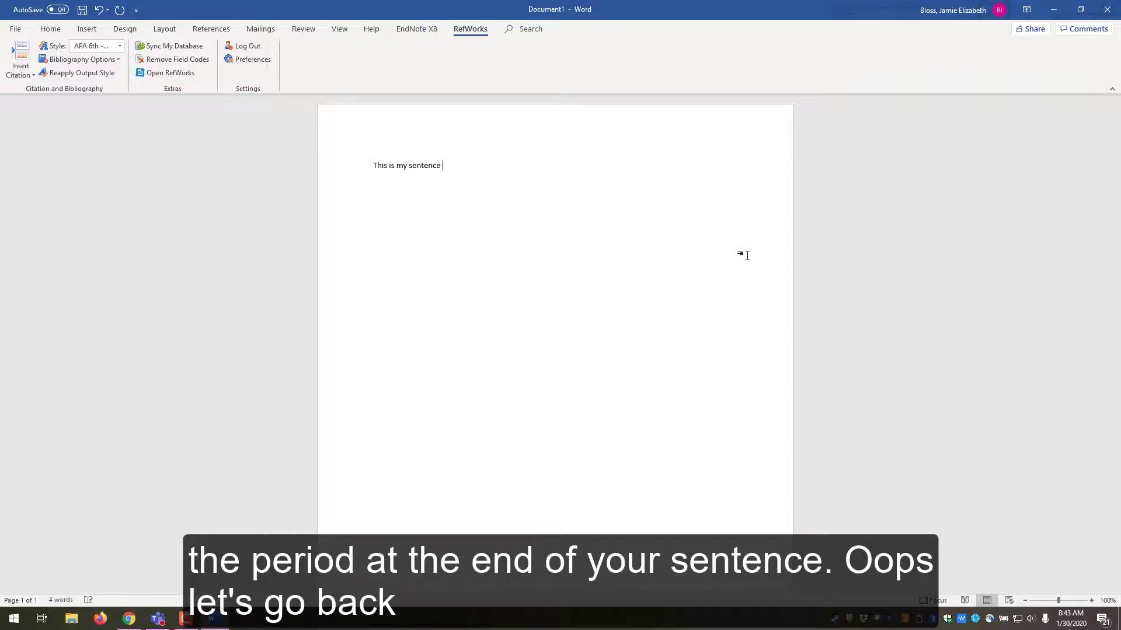
- Re-insert the Haruna et al., 2018 citation from the recently cited references
click(21, 75)
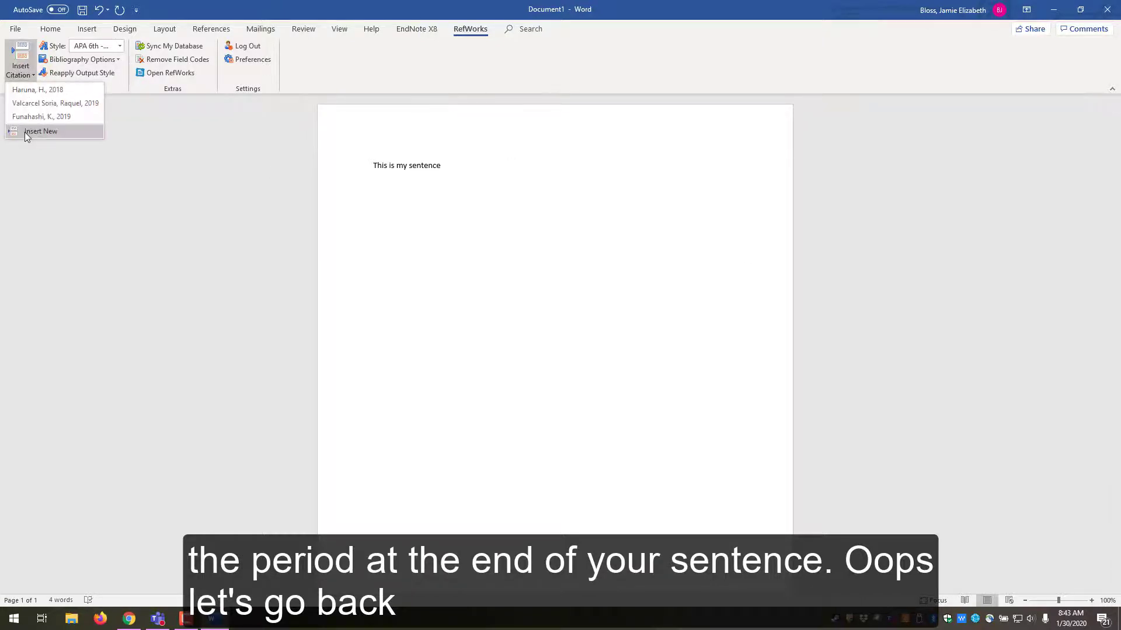
click(25, 132)
click(752, 165)
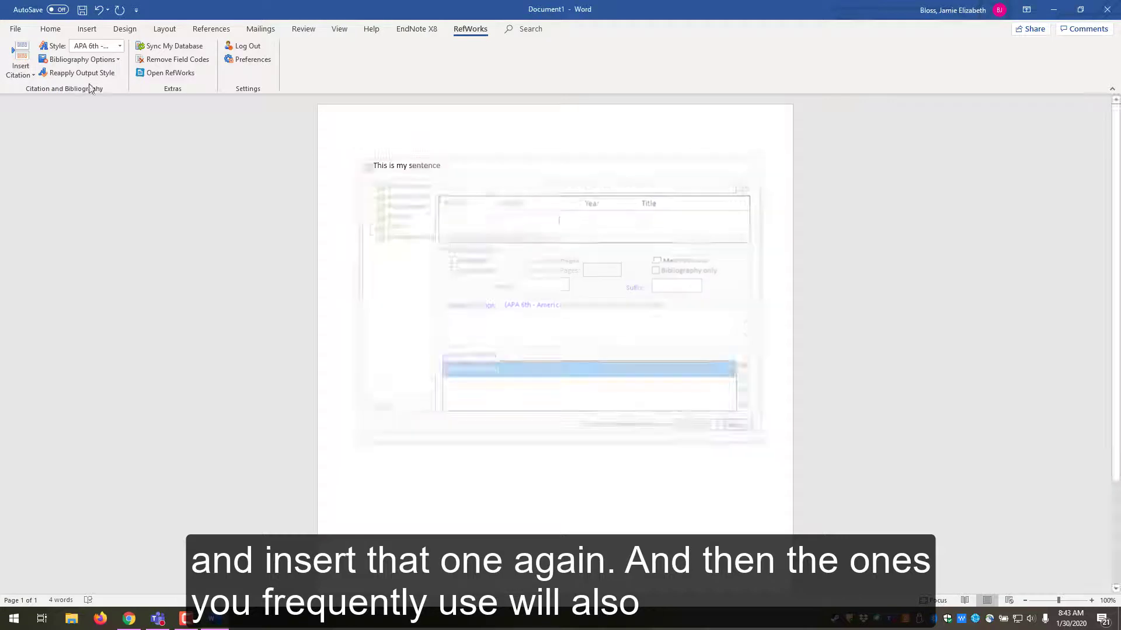
click(15, 57)
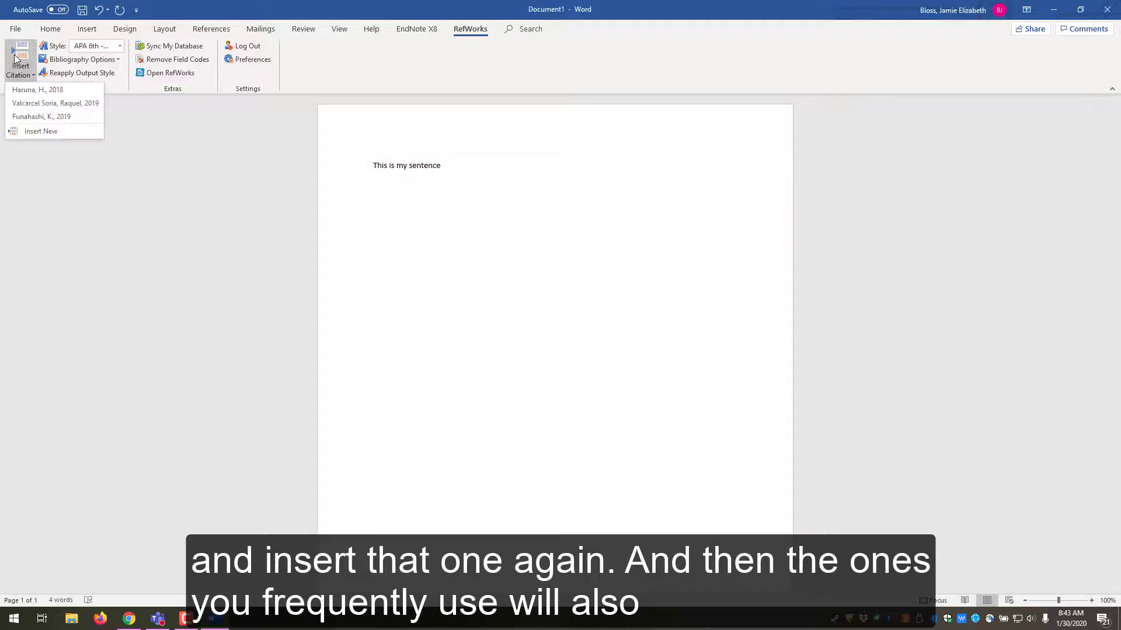
click(45, 90)
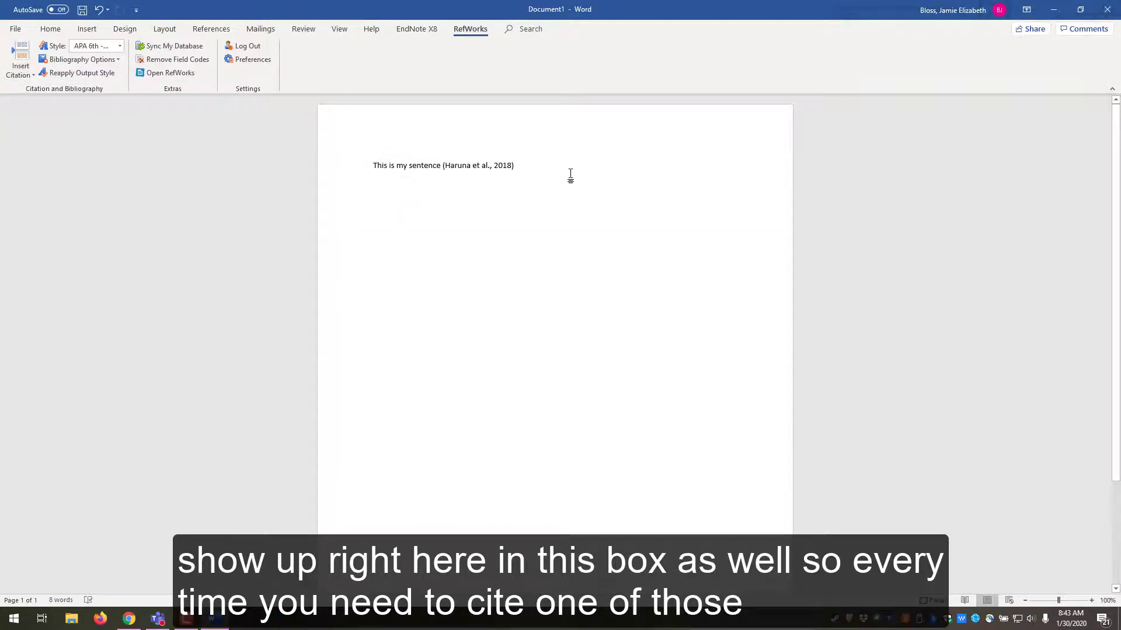
- Type 'This is my second sentence', cite the Ma 2011 reference from HSIM, and add a period
text(.)
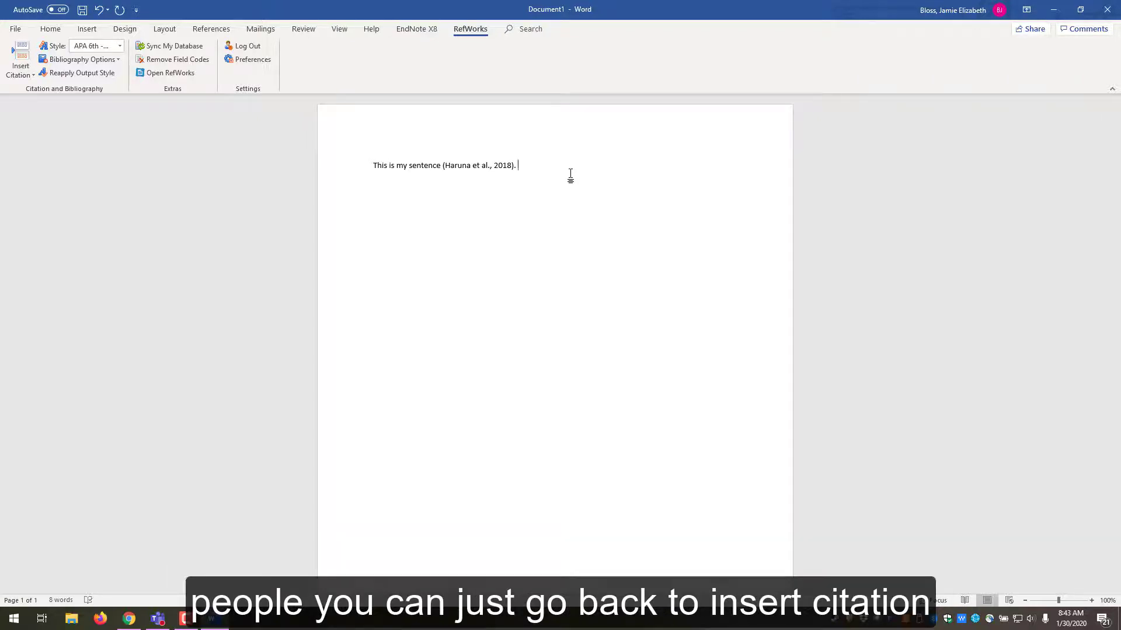
text(This is my second sentence)
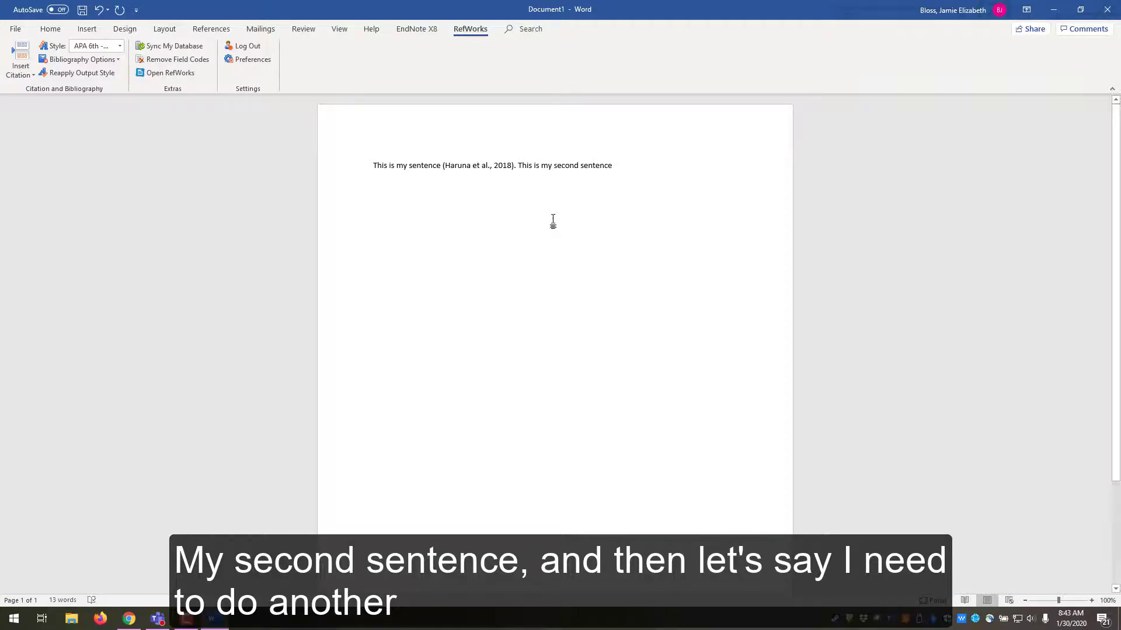
click(20, 66)
click(29, 131)
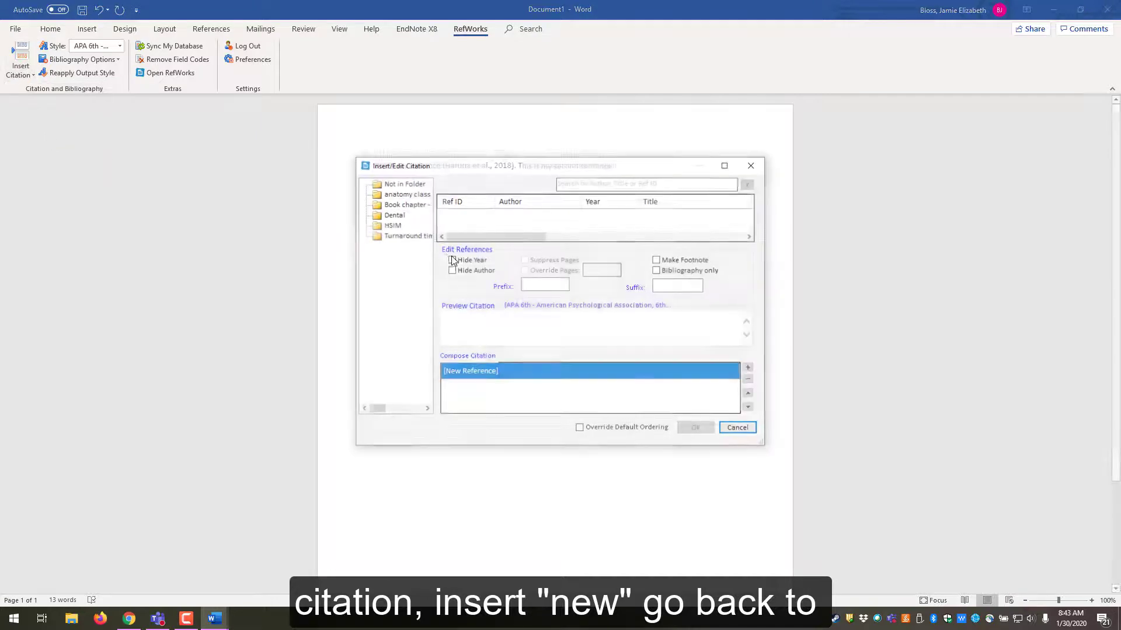
click(392, 225)
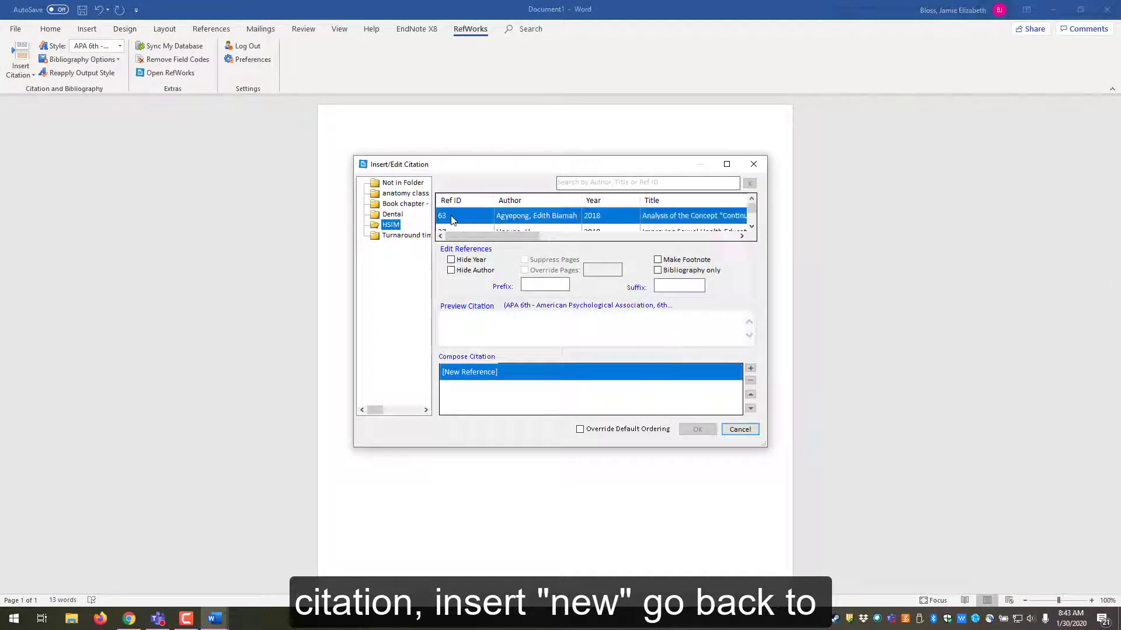
click(751, 227)
click(751, 226)
click(530, 225)
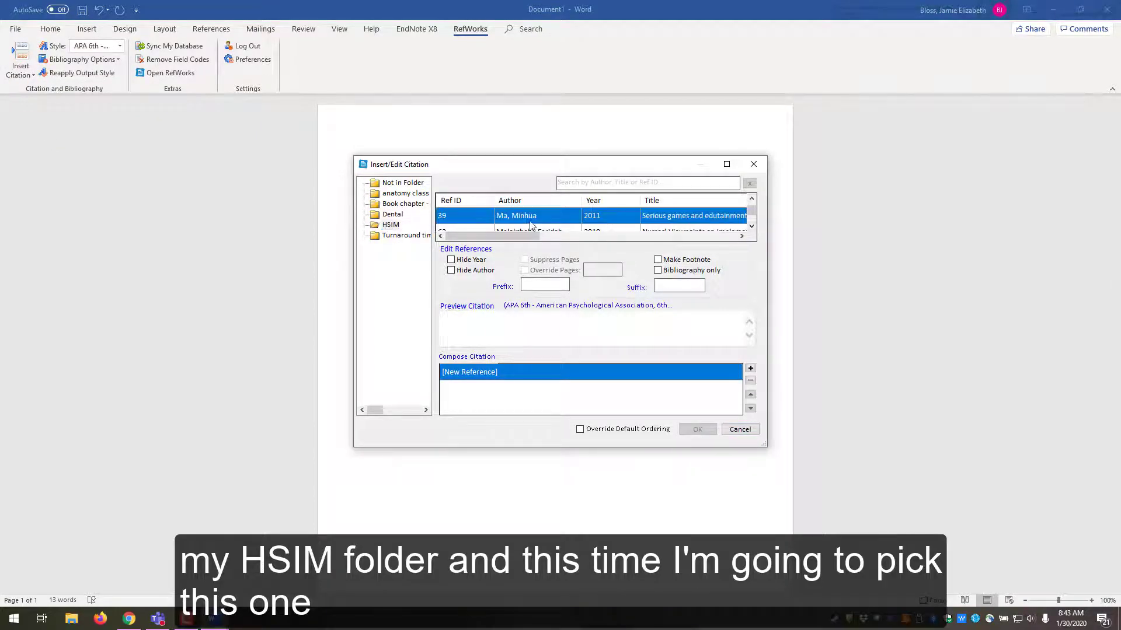
click(699, 429)
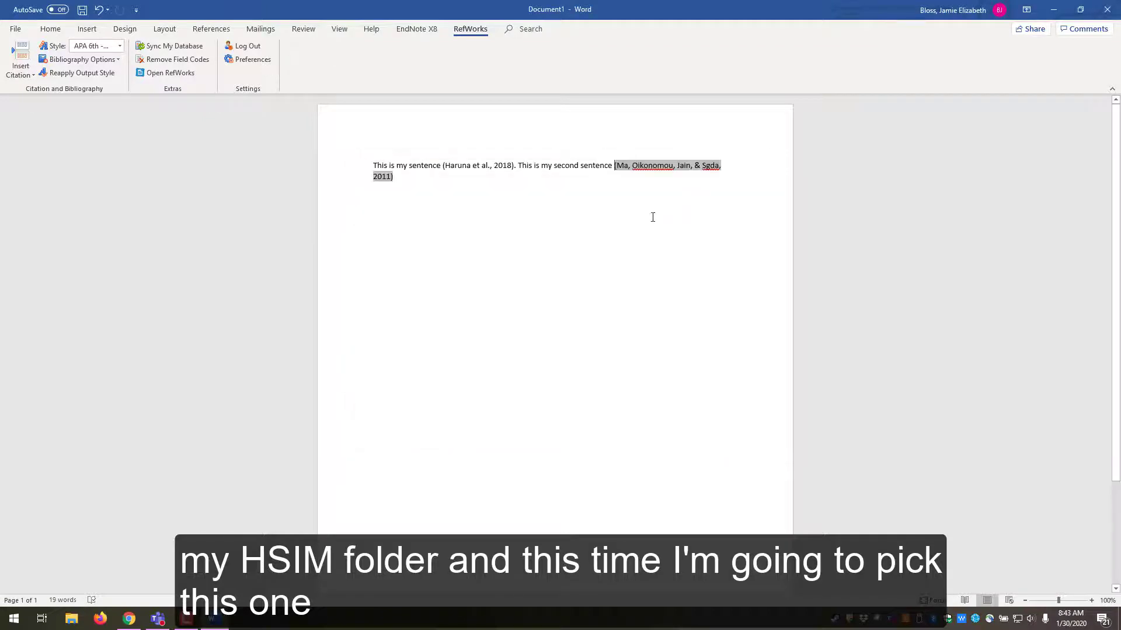
click(468, 183)
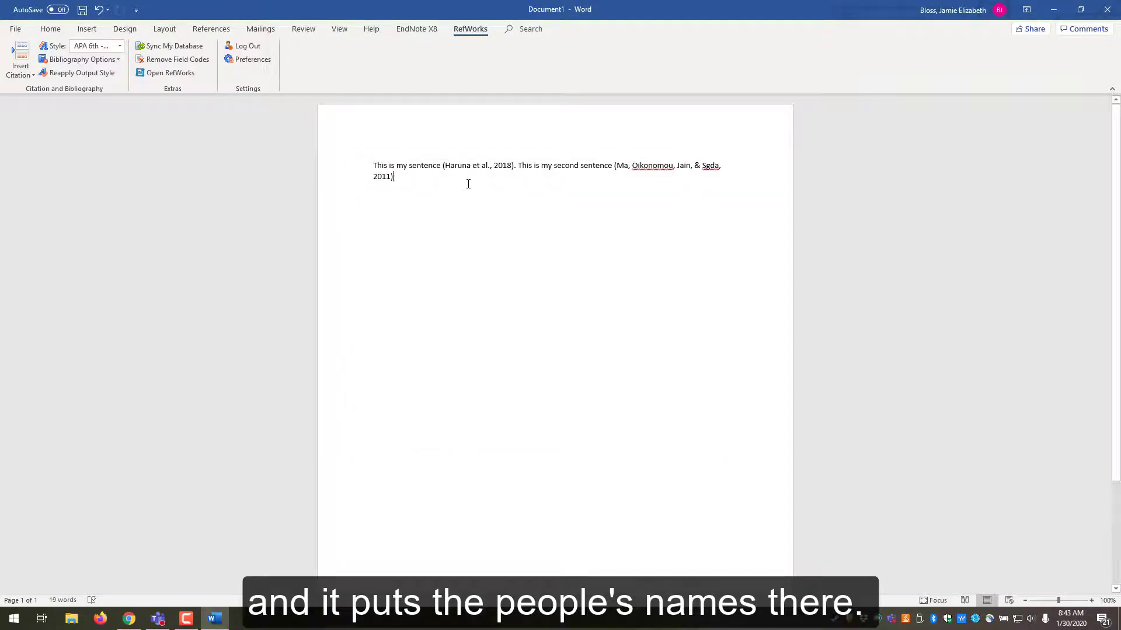
text(.)
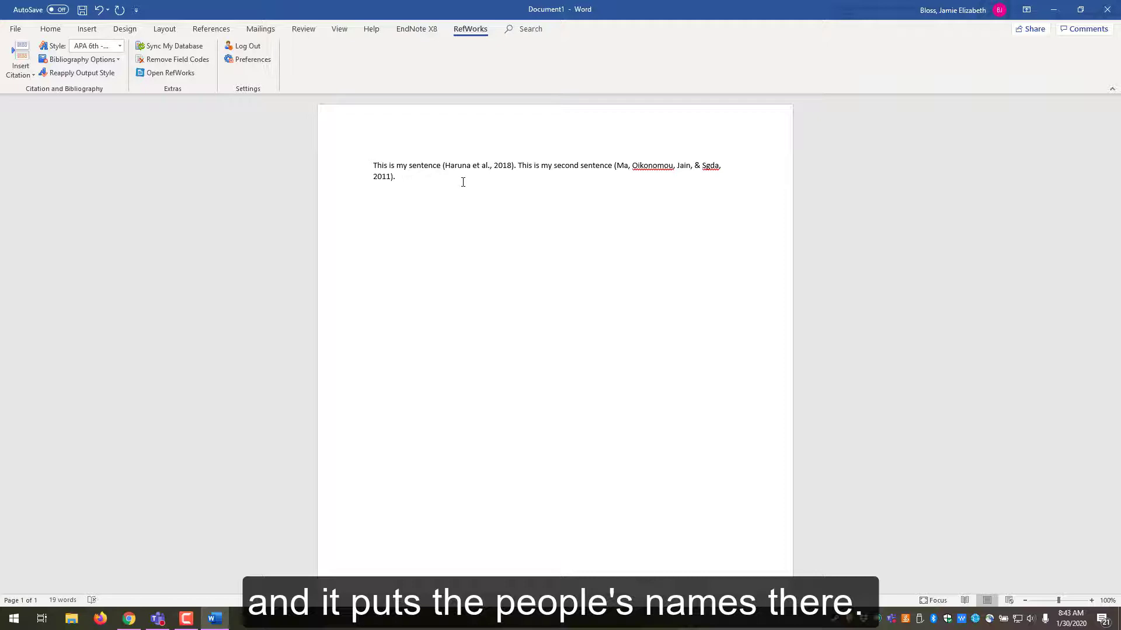
- Add blank lines below the sentences and insert the APA References bibliography with the Haruna and Ma entries
click(100, 62)
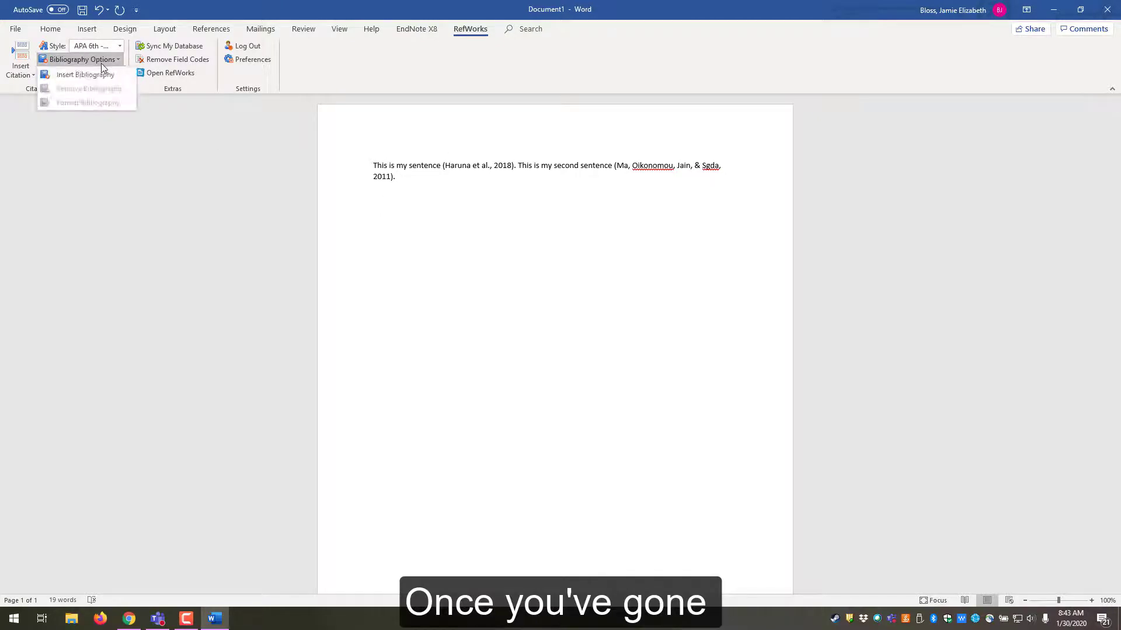
click(447, 206)
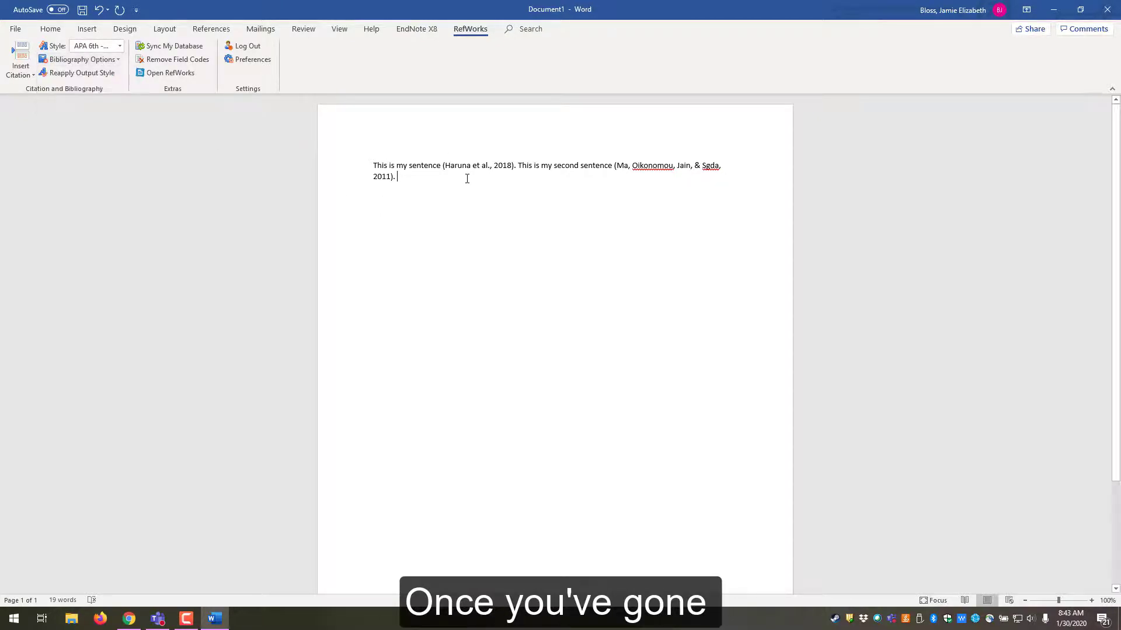
key(Return)
key(Return)
key(Return)
key(Return)
key(Return)
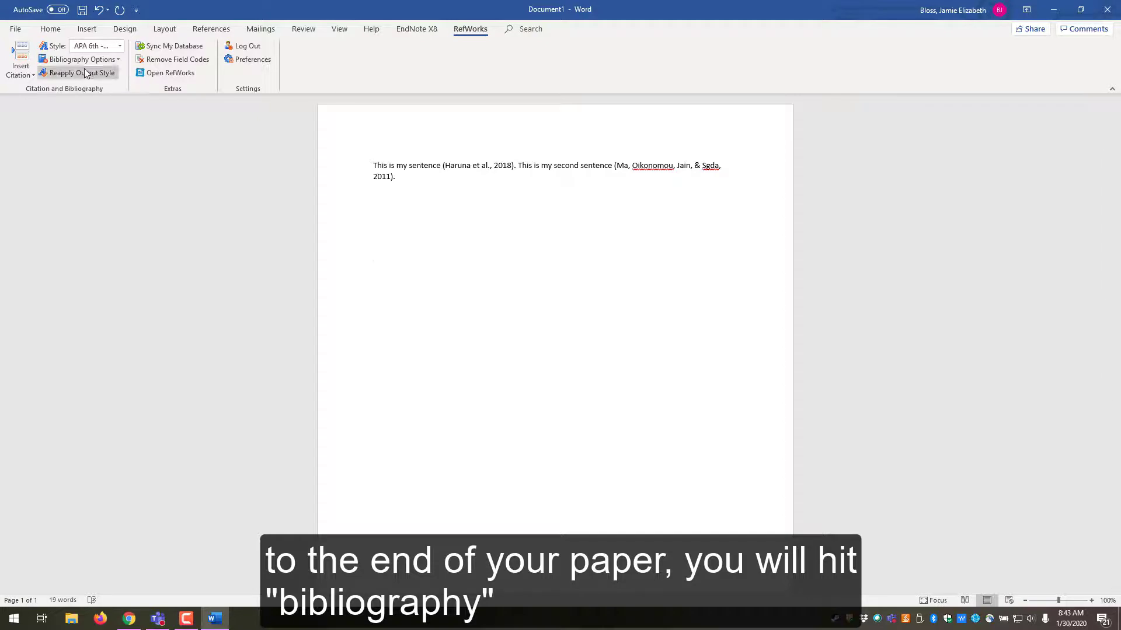
click(97, 59)
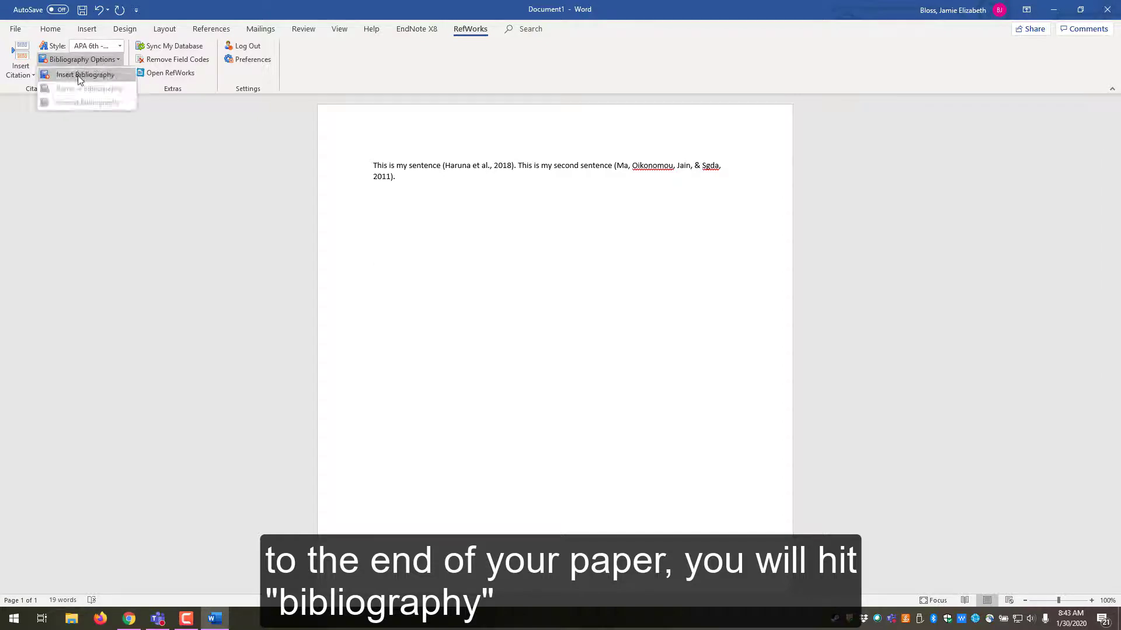
click(80, 74)
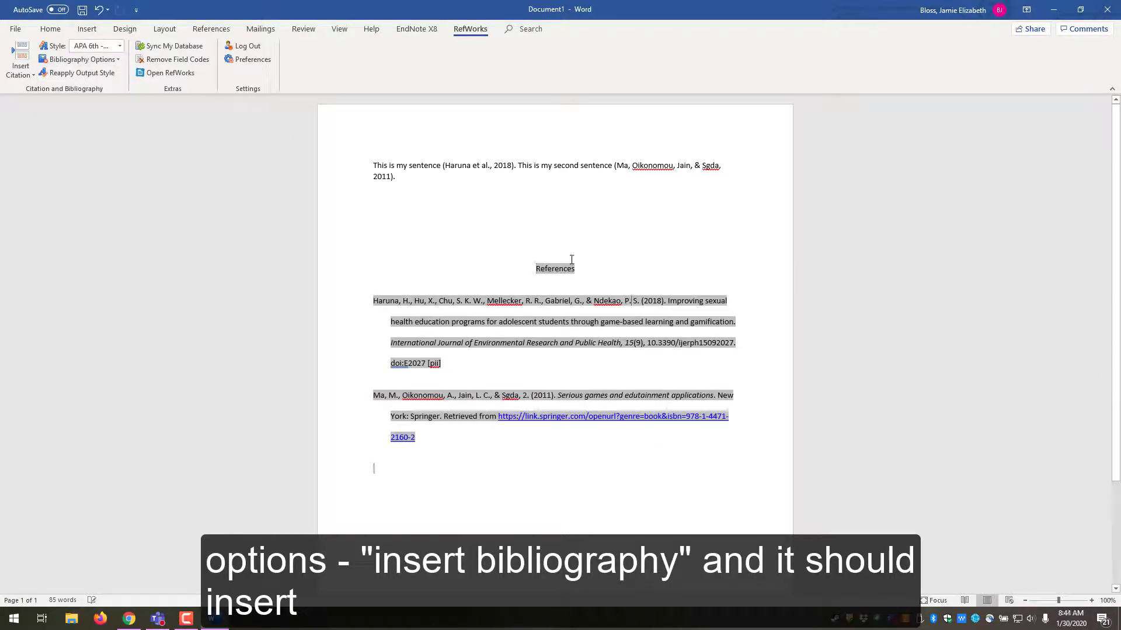
click(430, 237)
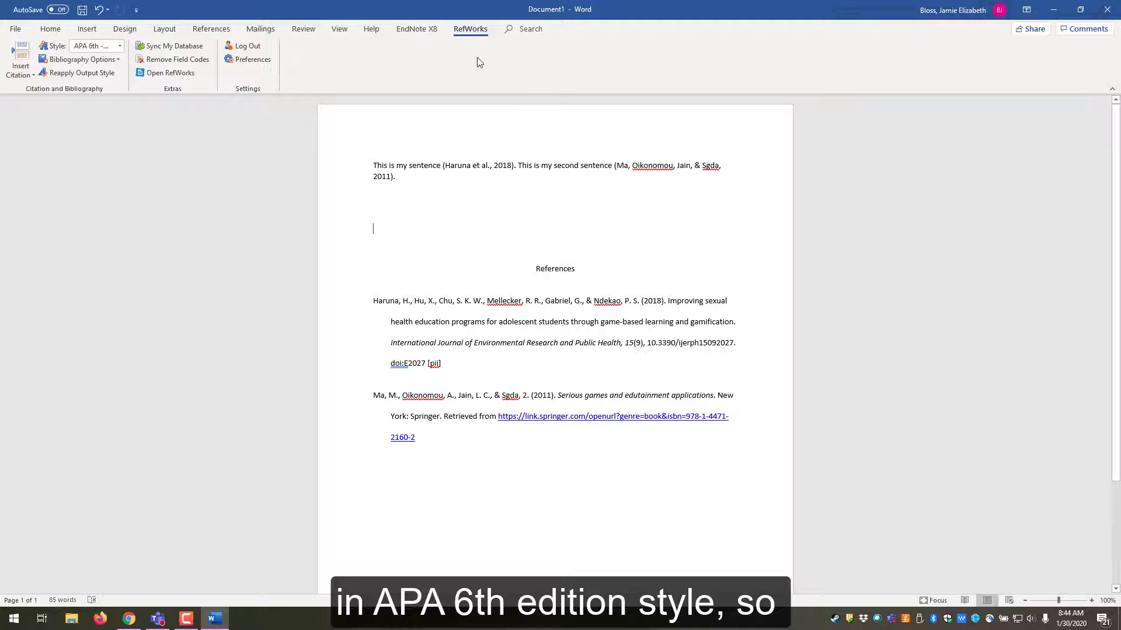
click(120, 48)
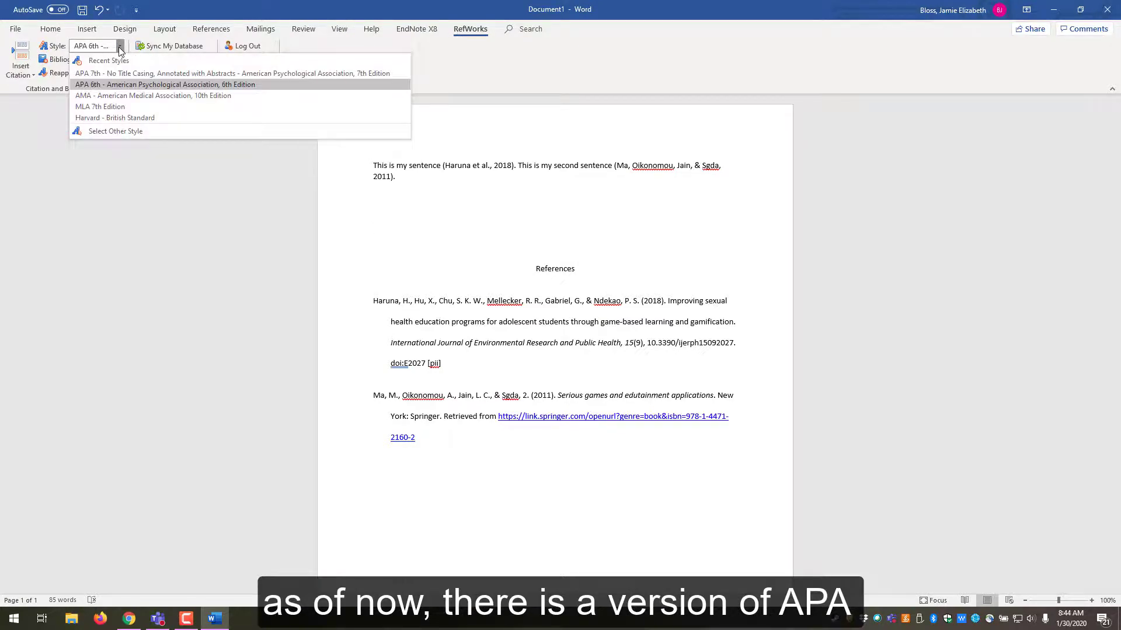
click(110, 85)
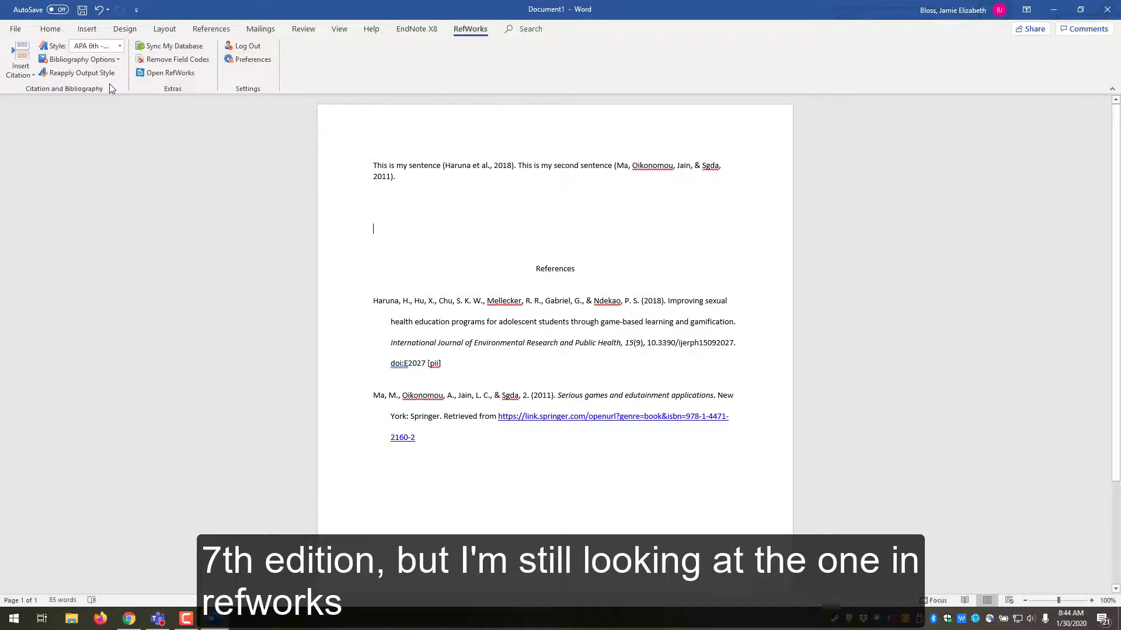
click(119, 46)
click(107, 131)
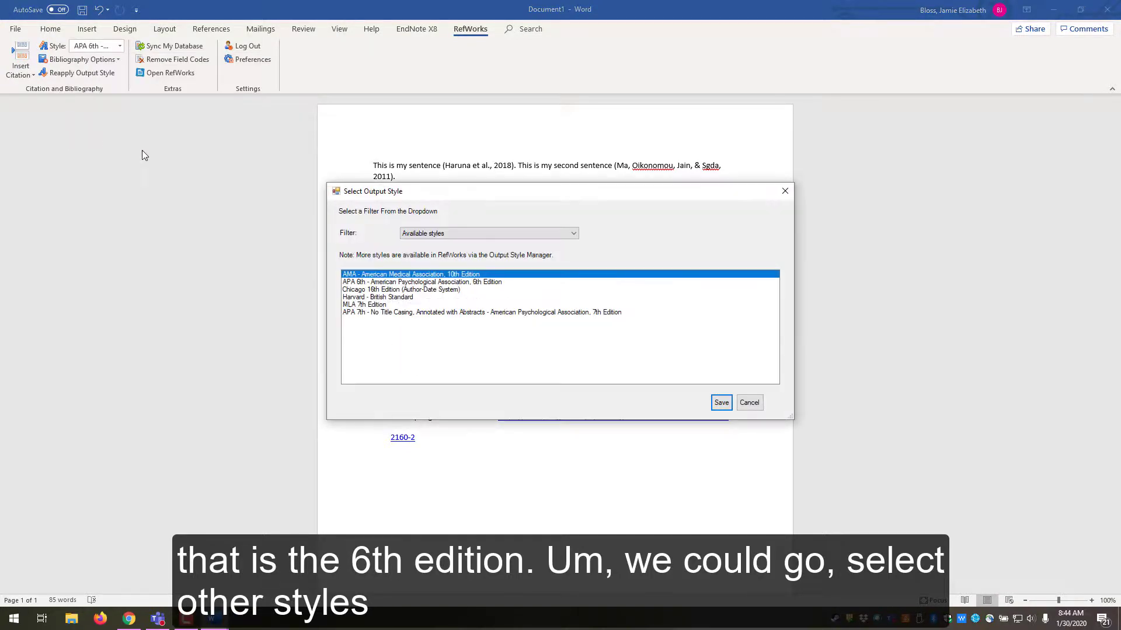
click(533, 234)
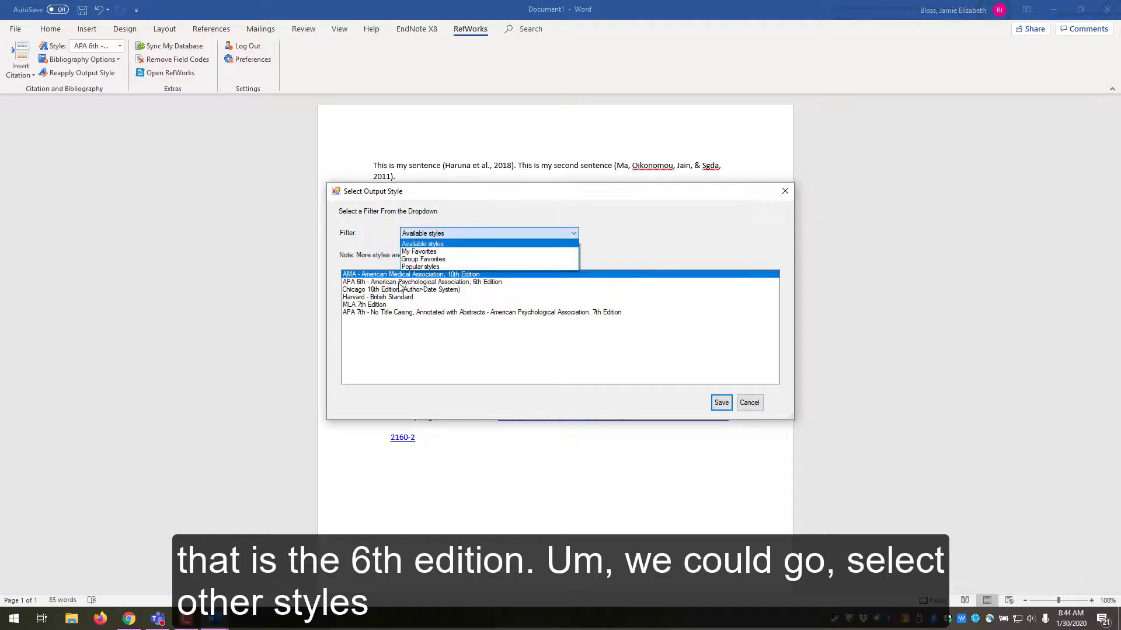
click(751, 407)
click(749, 403)
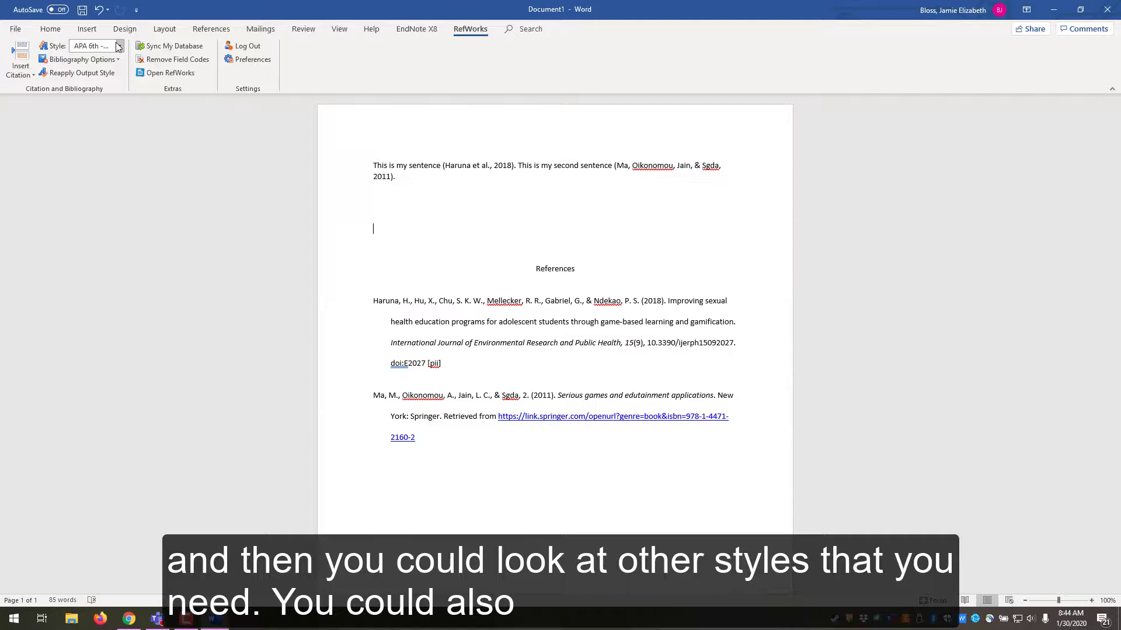
click(120, 45)
click(153, 95)
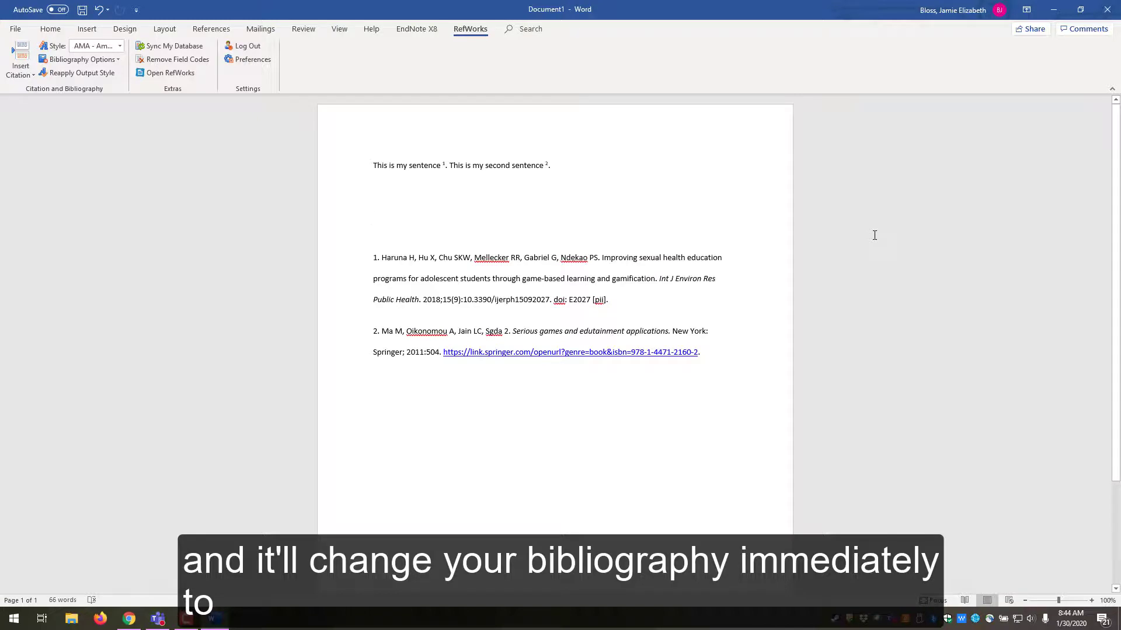
click(124, 48)
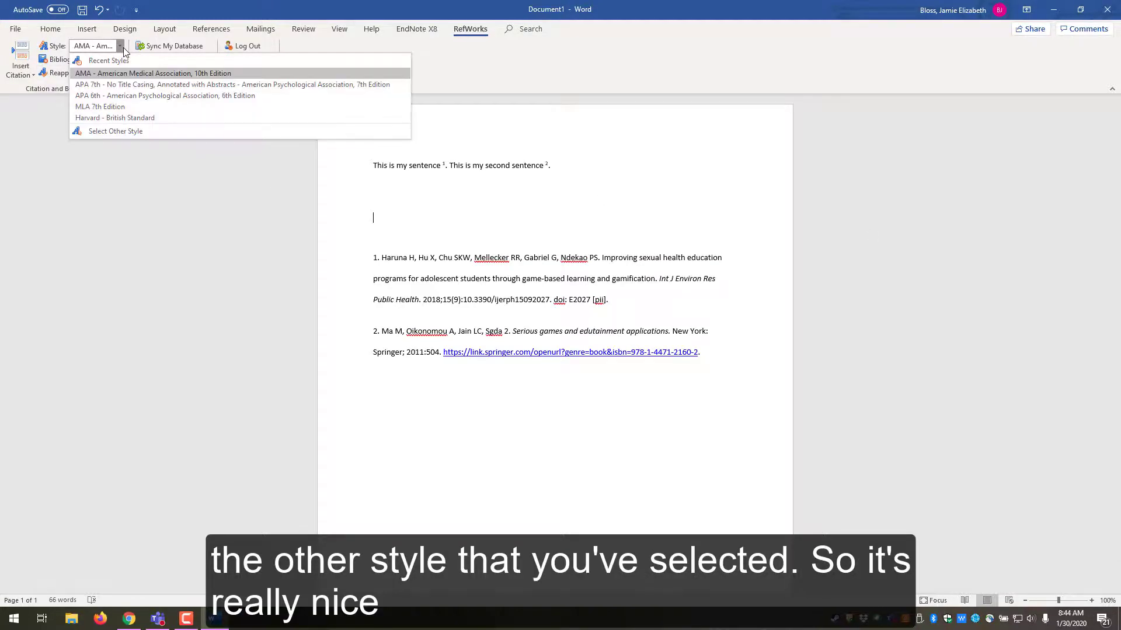
click(111, 96)
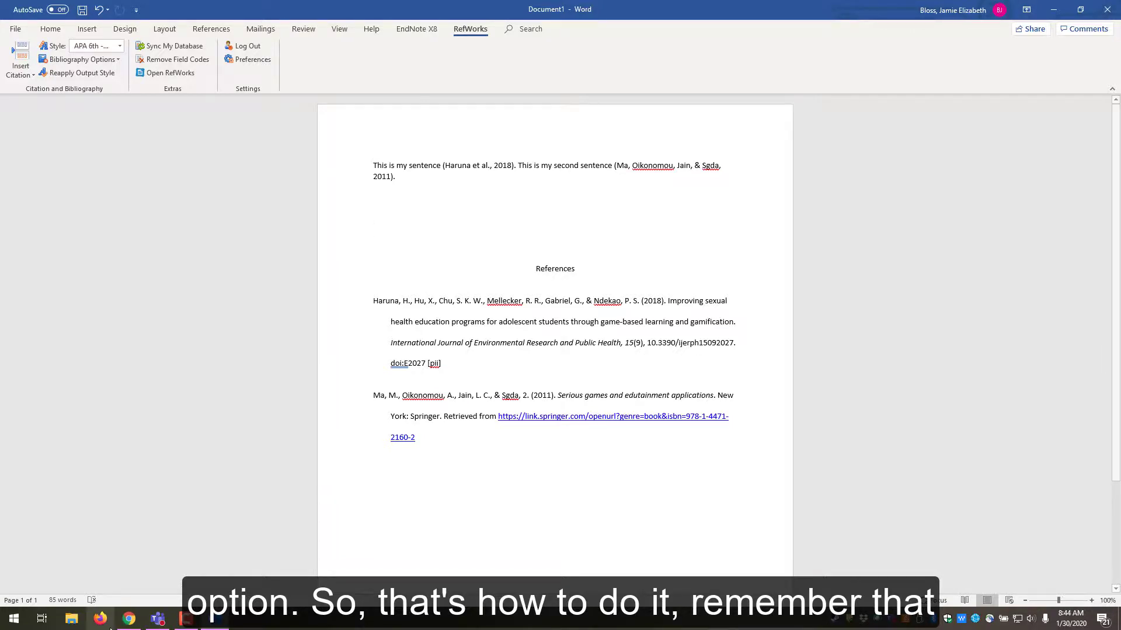
- Return to the library homepage in Chrome and follow the RefWorks (New Interface) link to Tools
click(129, 619)
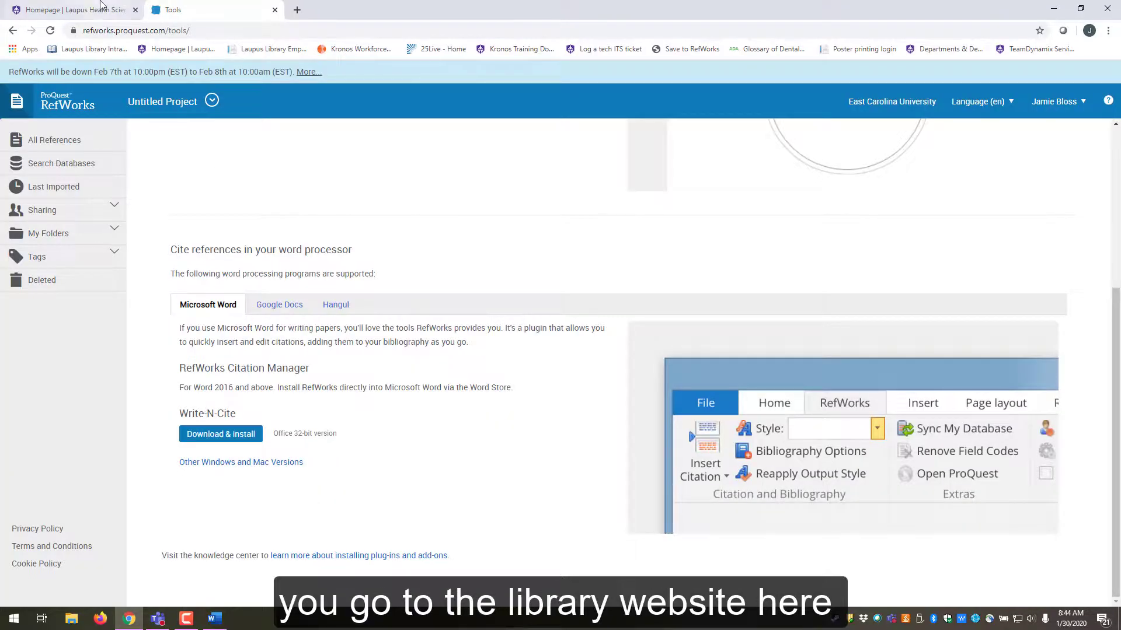
click(76, 10)
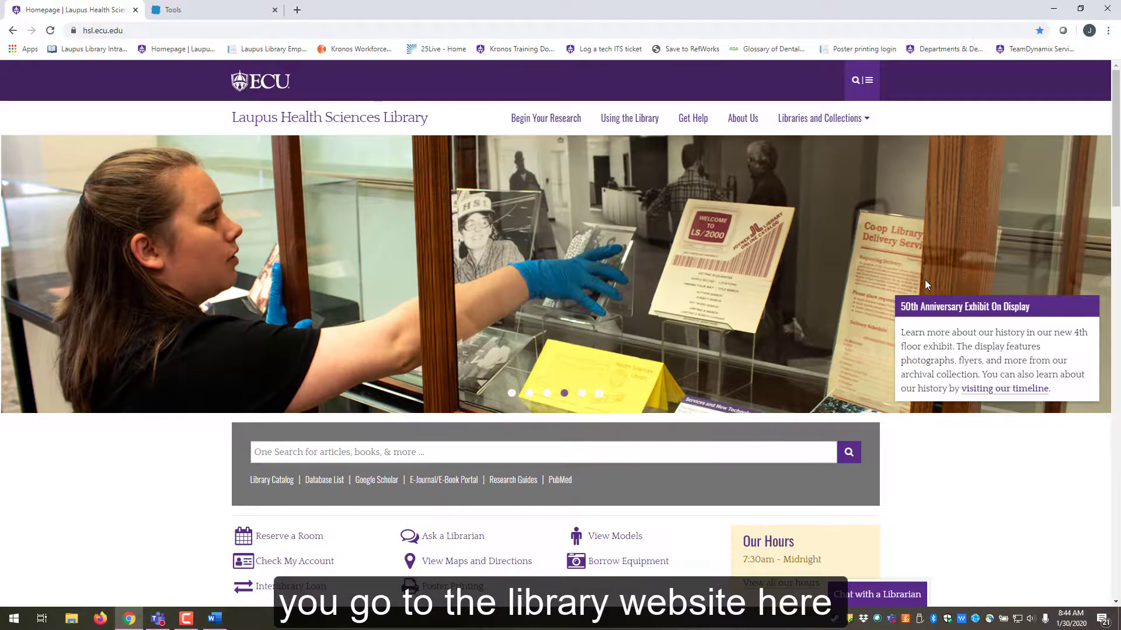
scroll(924, 285, down, 6)
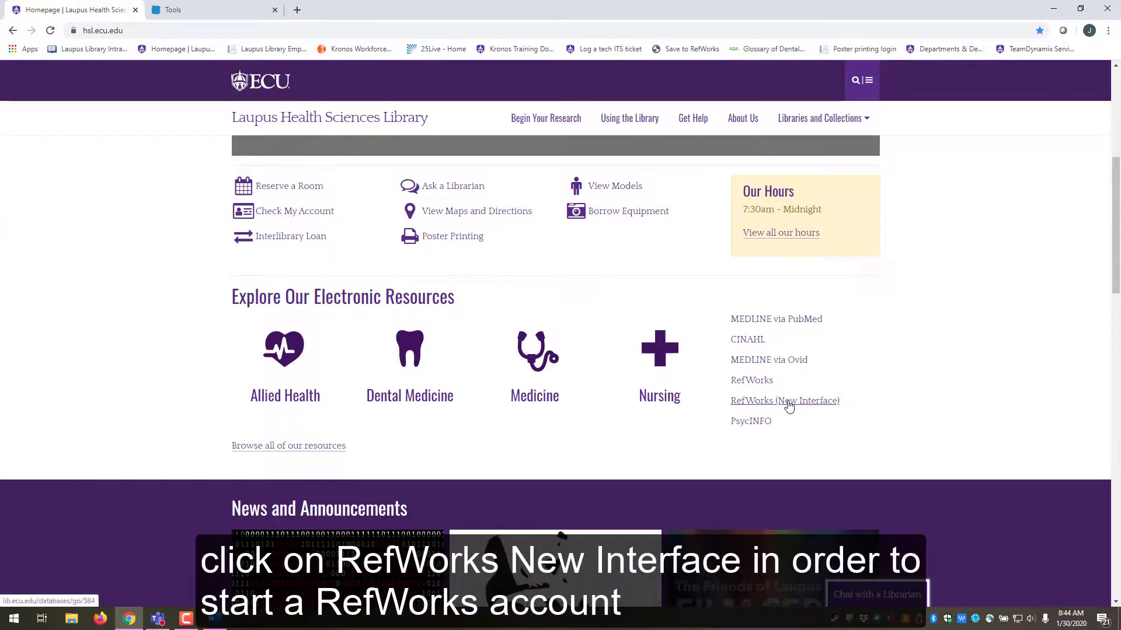
click(789, 406)
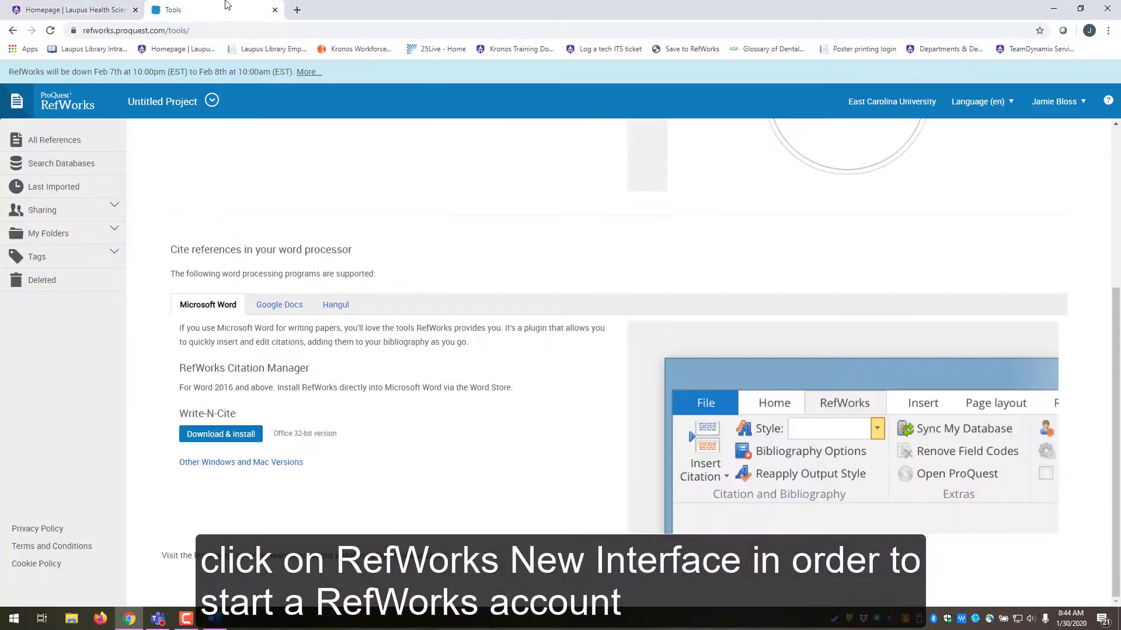
- Go to All References, then Tools, and open the Write-N-Cite Other Windows and Mac Versions page
scroll(514, 245, up, 4)
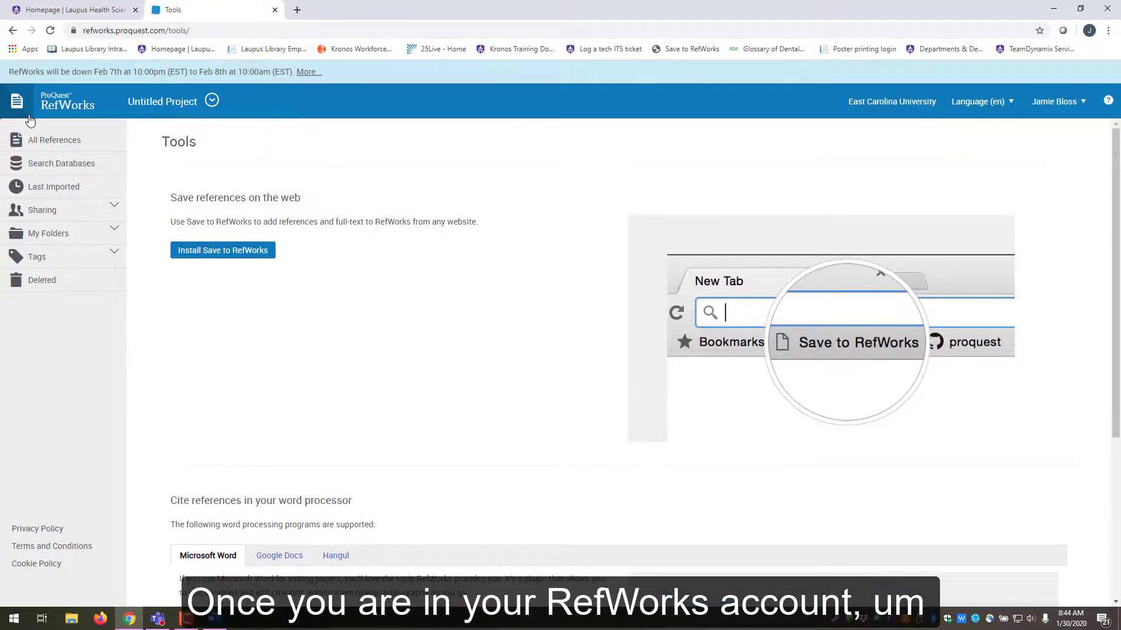
click(37, 140)
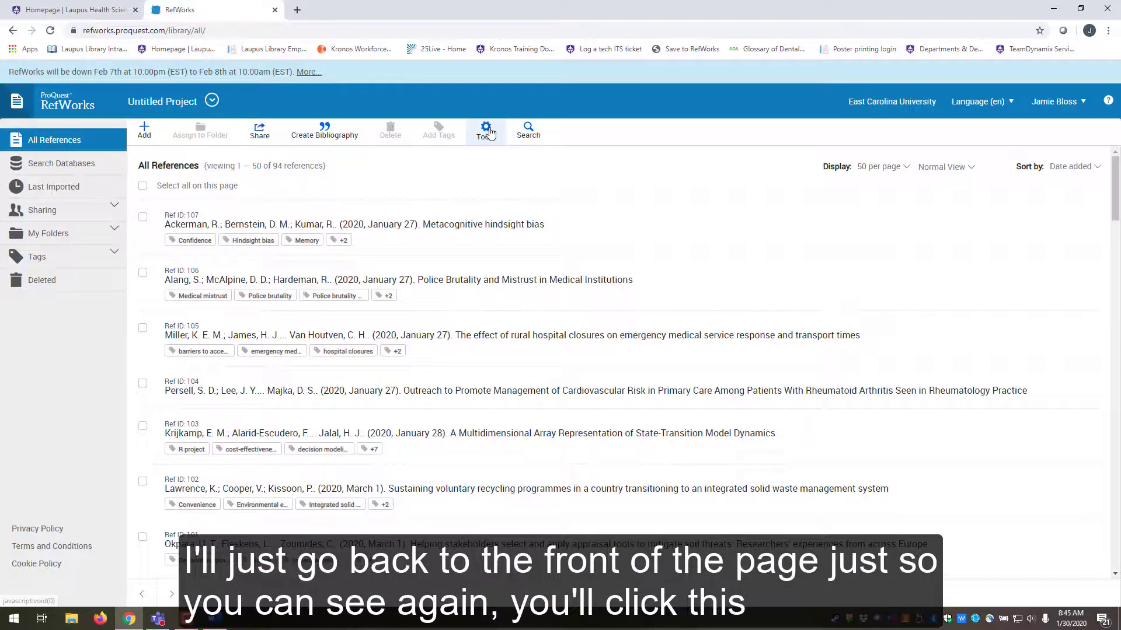
click(487, 134)
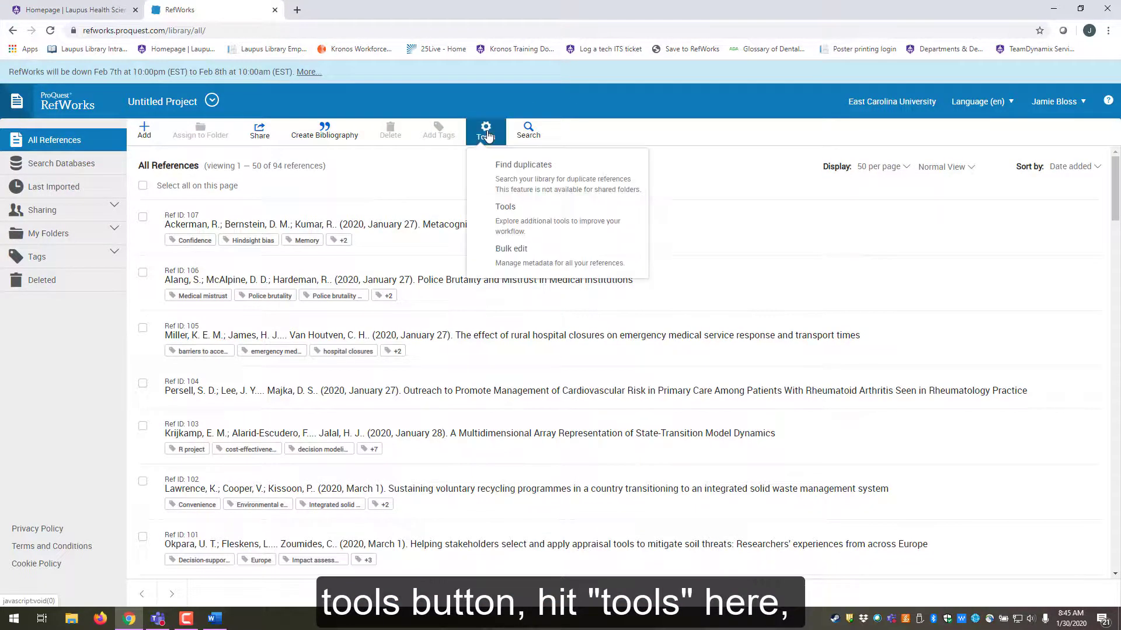
click(526, 224)
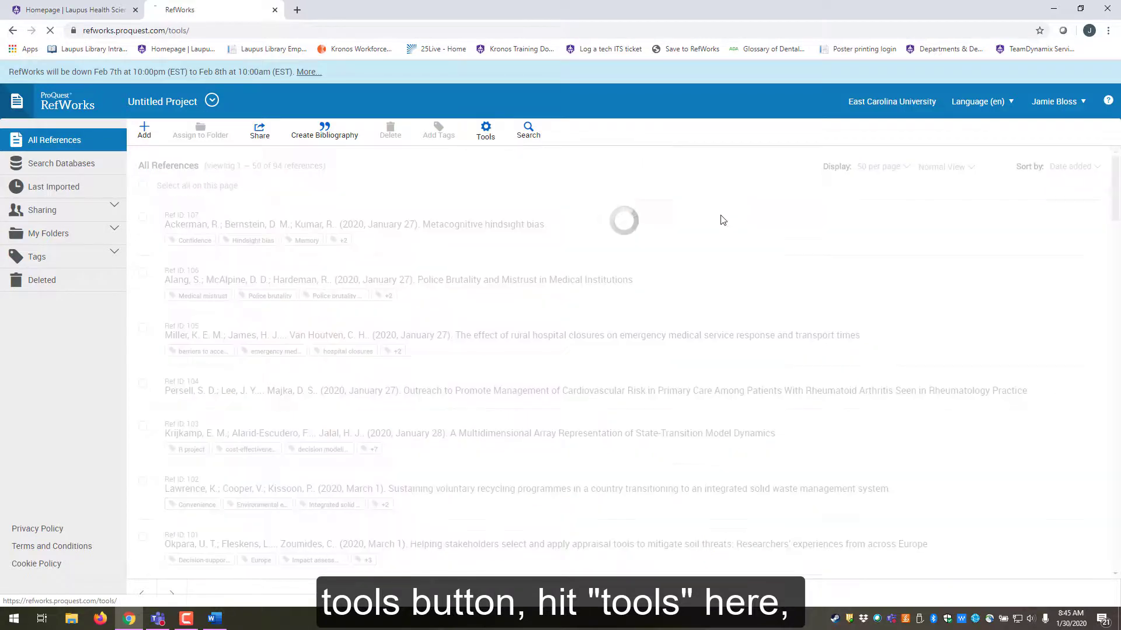
scroll(662, 237, down, 4)
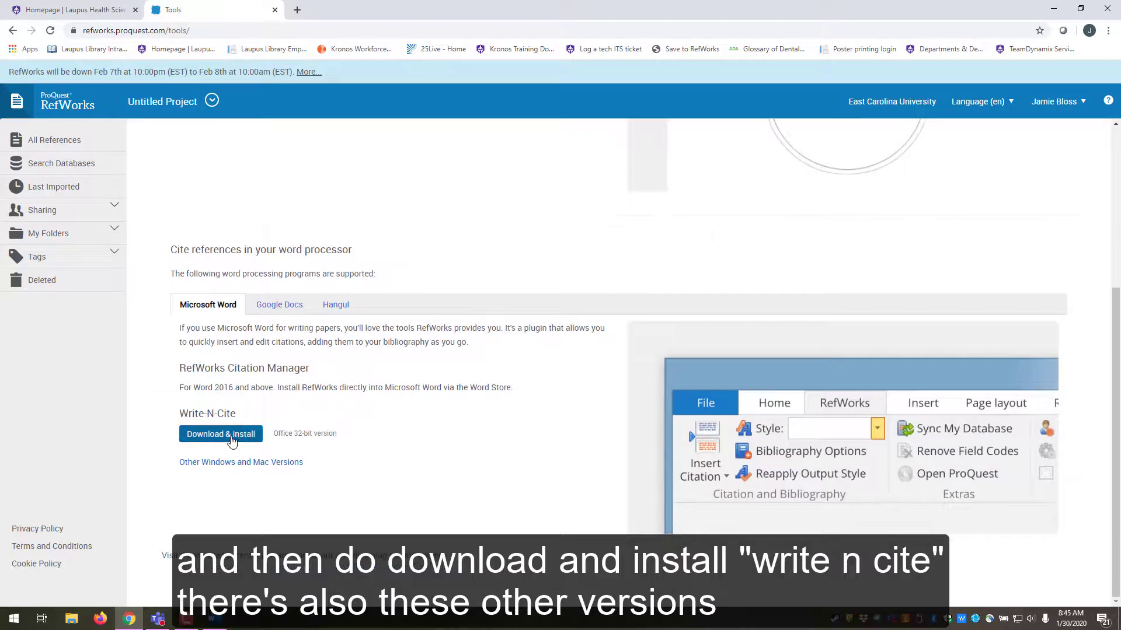
click(241, 464)
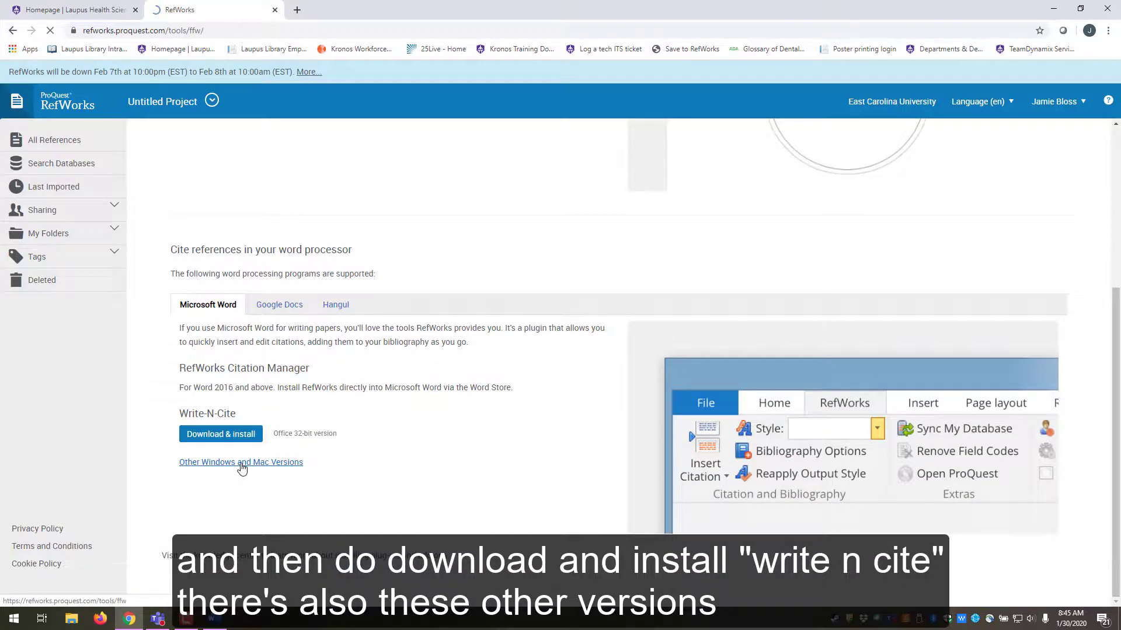
- Read through the Write-N-Cite versions and 32- versus 64-bit Office help, then return to Word
scroll(541, 264, down, 2)
scroll(541, 264, up, 2)
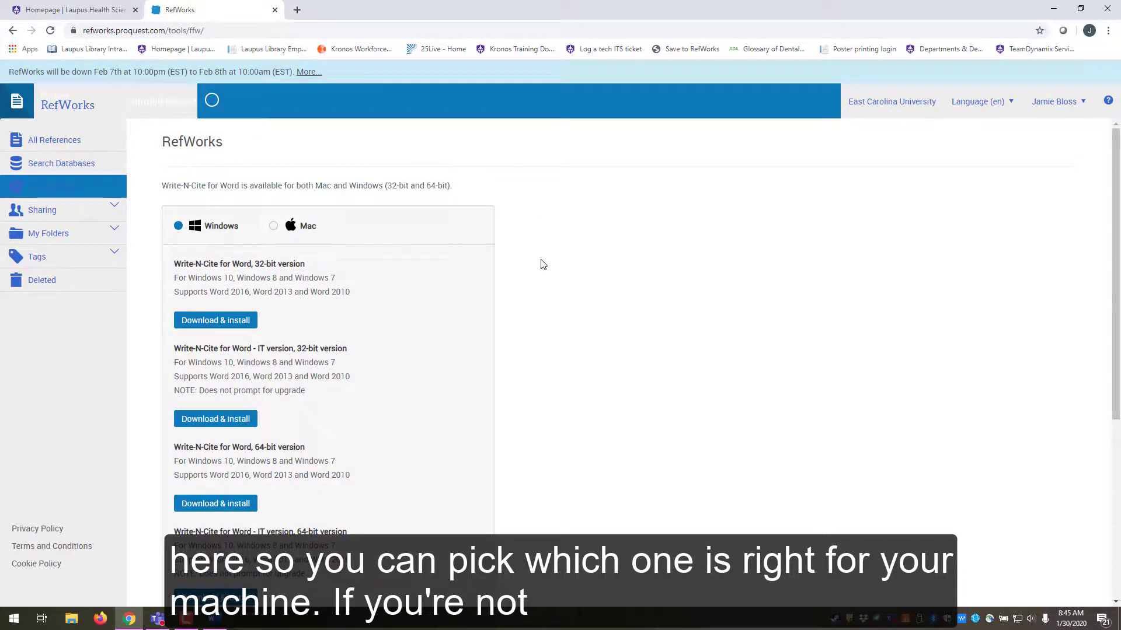
scroll(325, 394, down, 1)
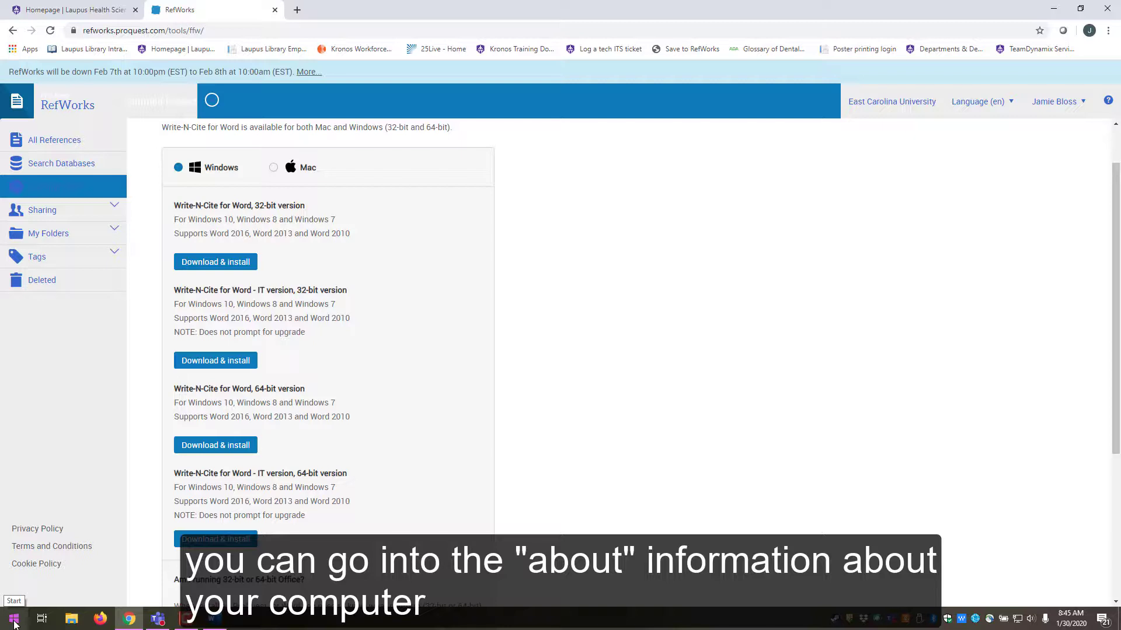
scroll(425, 454, down, 2)
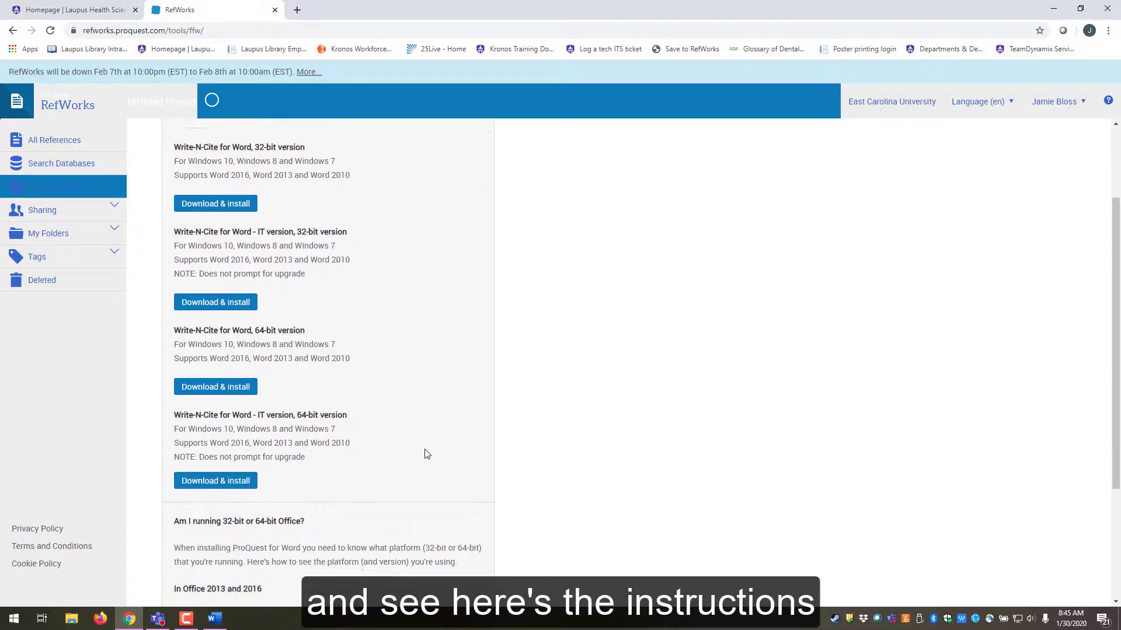
scroll(336, 500, down, 1)
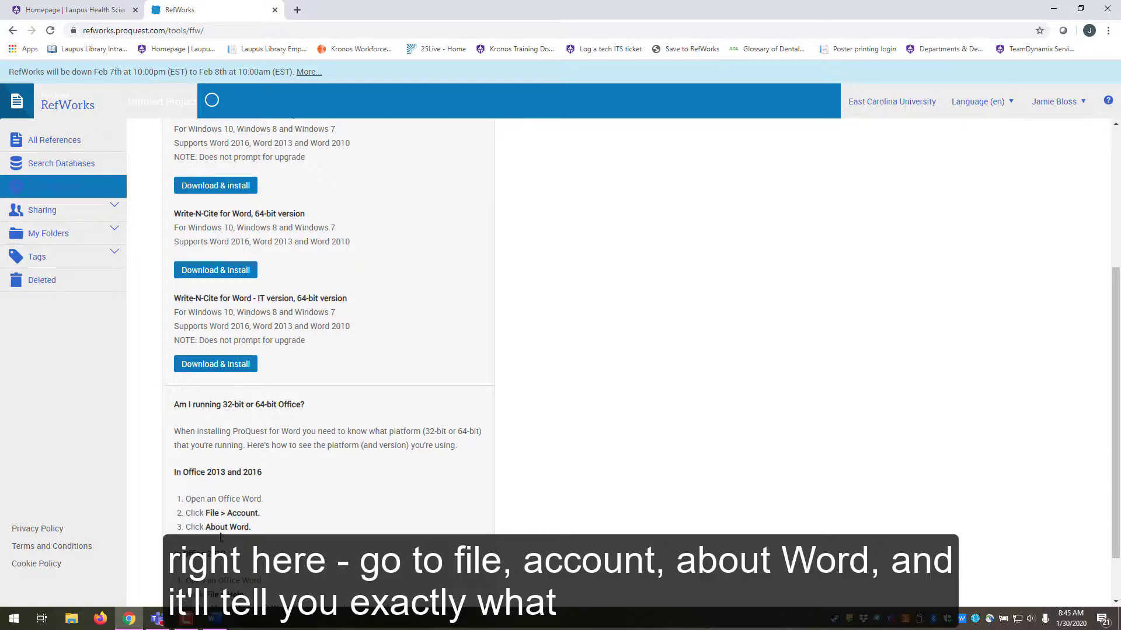
scroll(362, 476, down, 1)
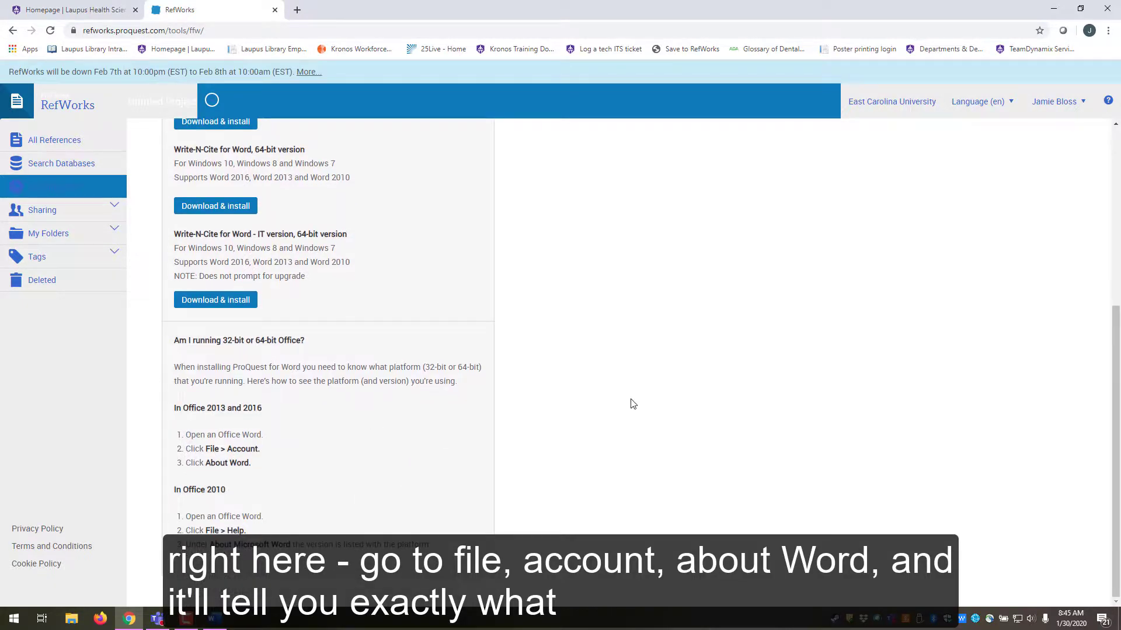
scroll(638, 408, up, 5)
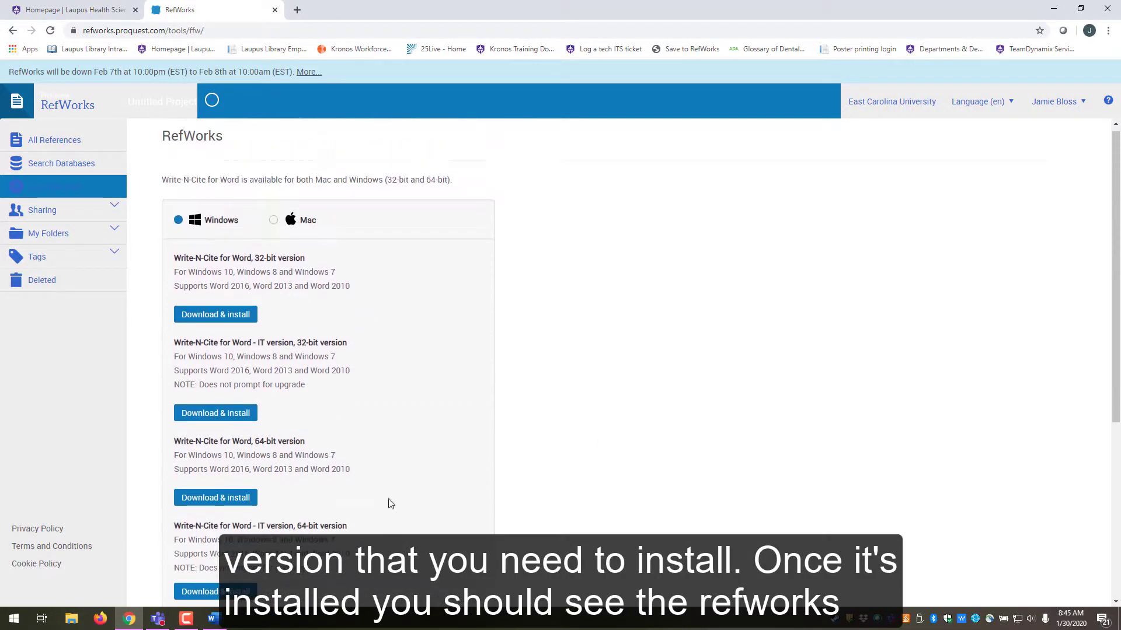
click(220, 622)
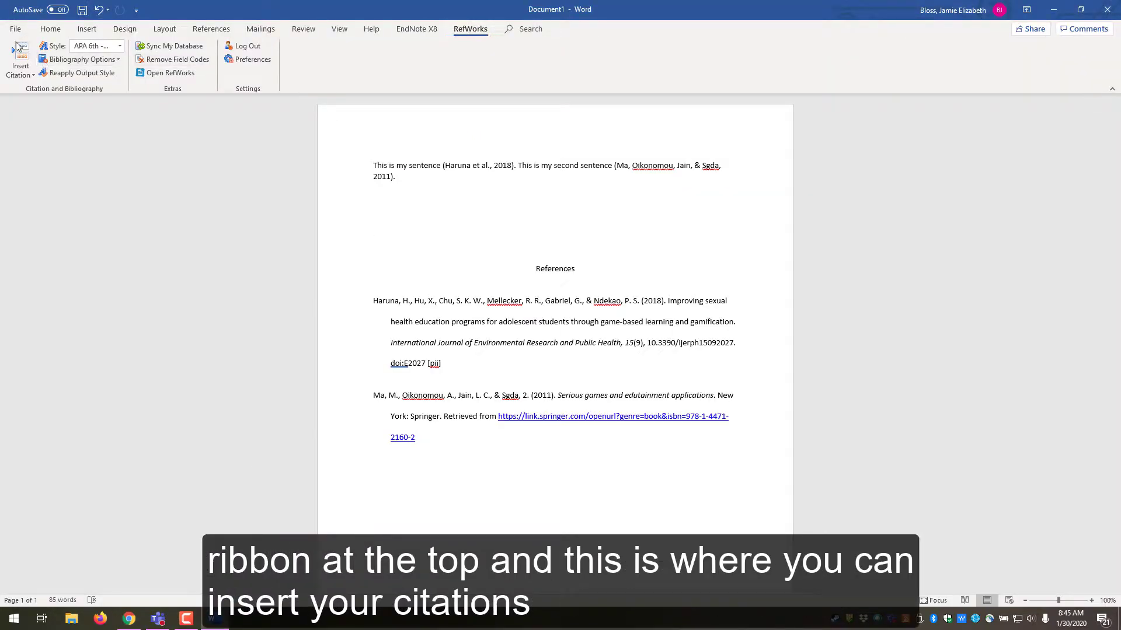
click(17, 75)
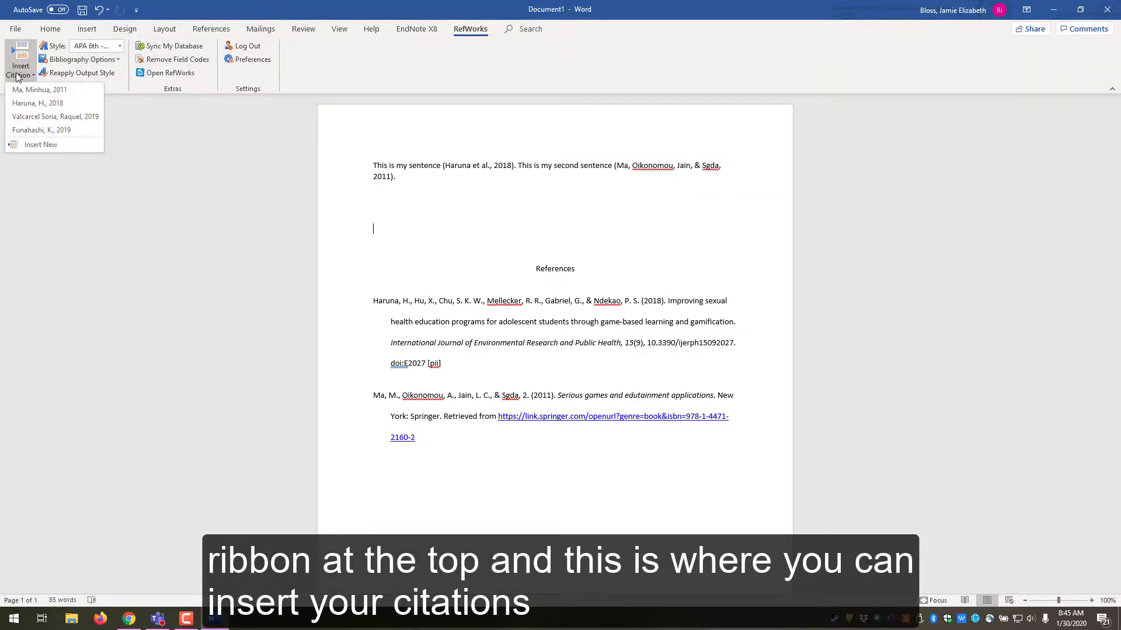
click(107, 60)
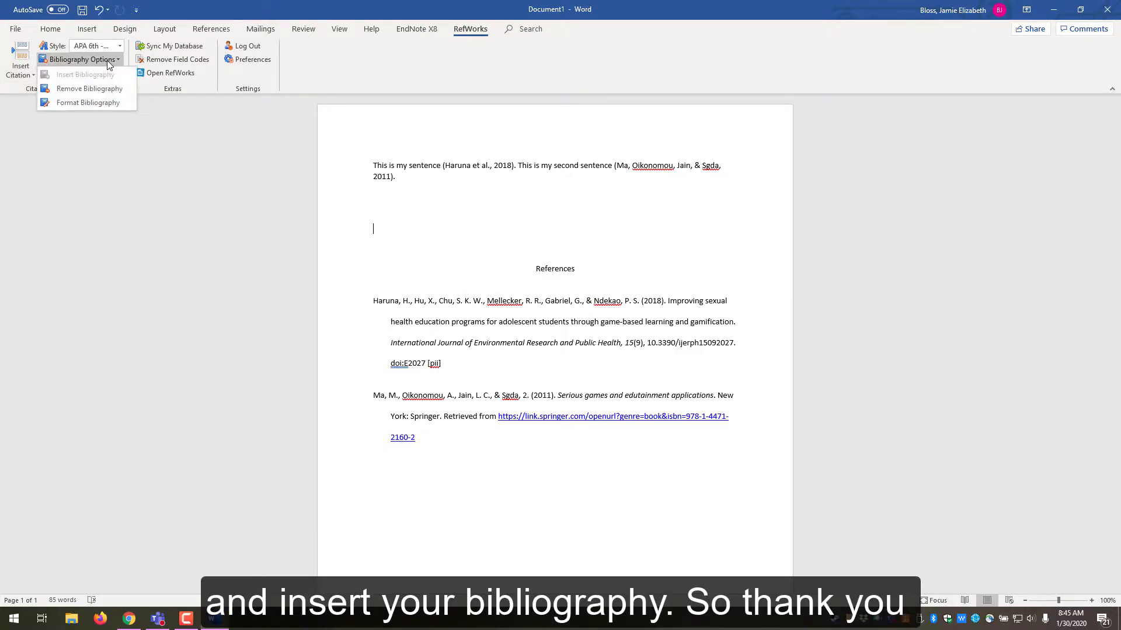
click(205, 259)
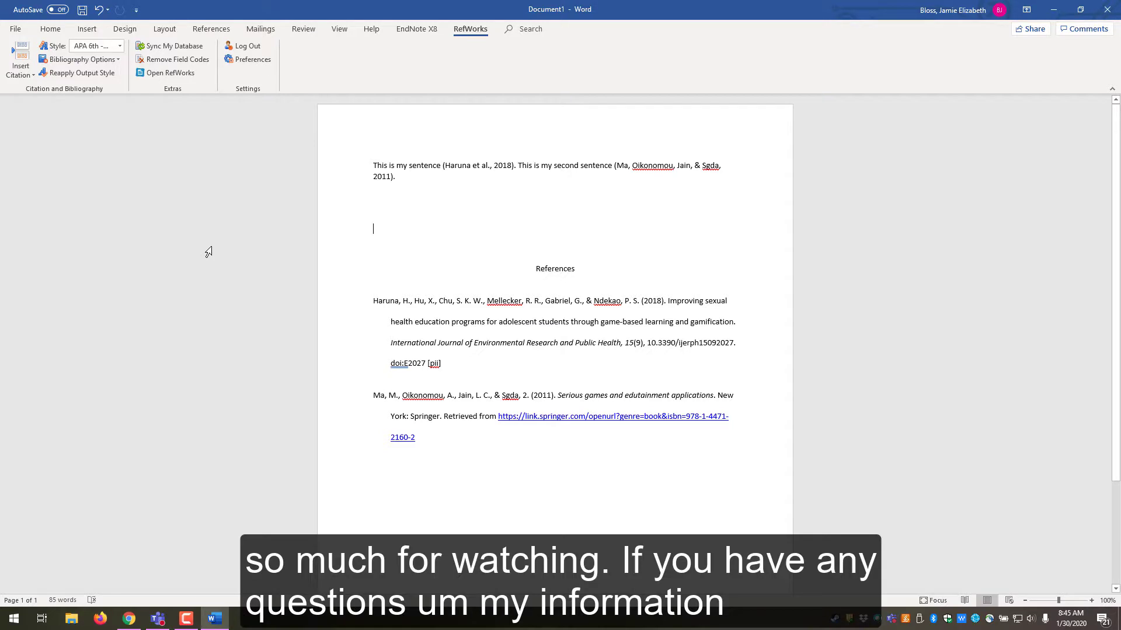
- From the Laupus homepage, go to About Us, then Find a librarian, and scroll to Allied Health
click(129, 618)
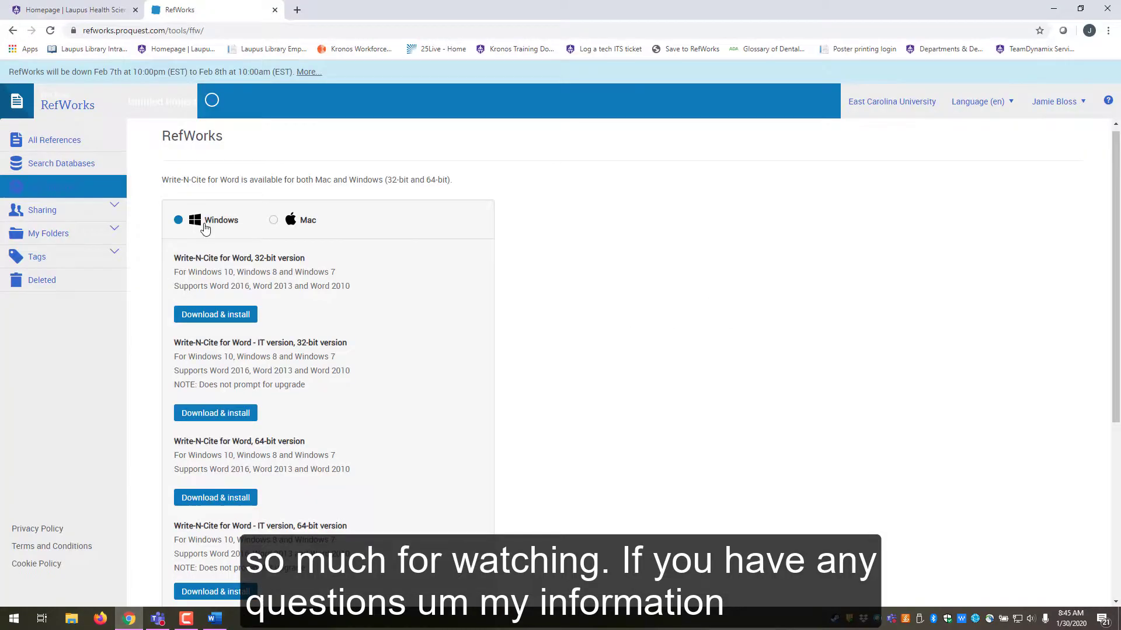
click(70, 9)
scroll(722, 100, up, 5)
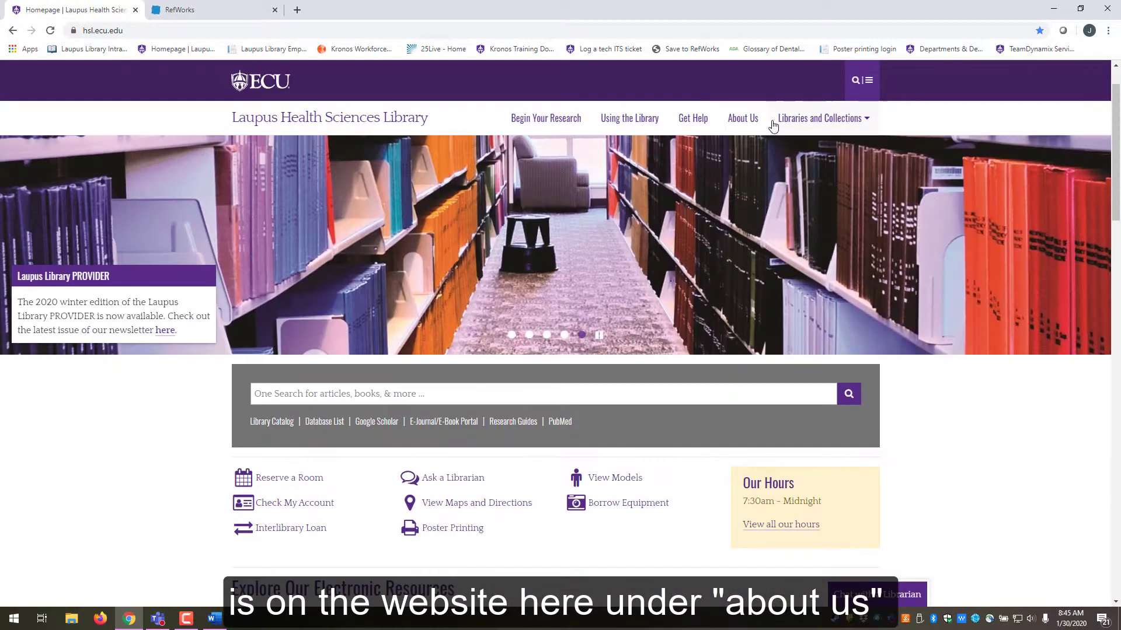
click(740, 122)
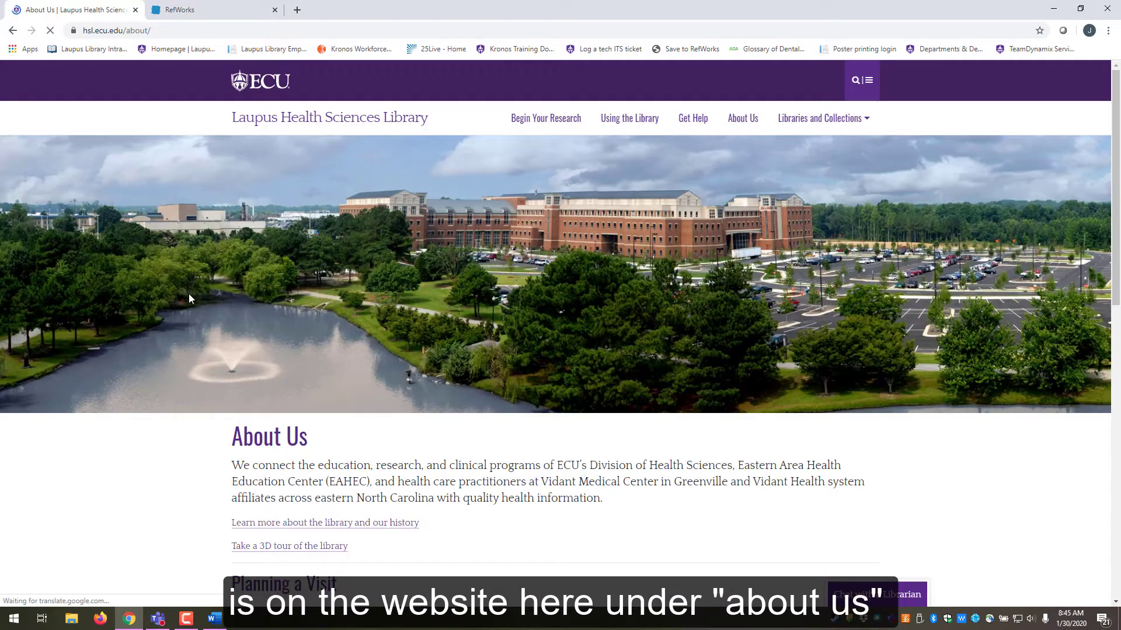
scroll(192, 294, down, 5)
scroll(174, 328, down, 3)
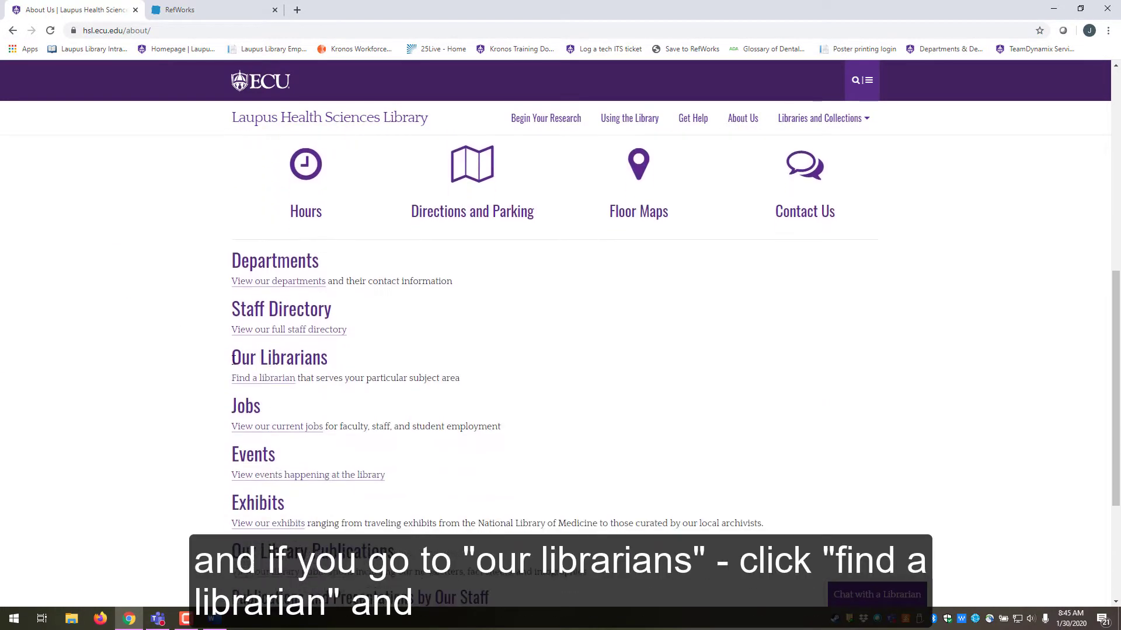
click(267, 379)
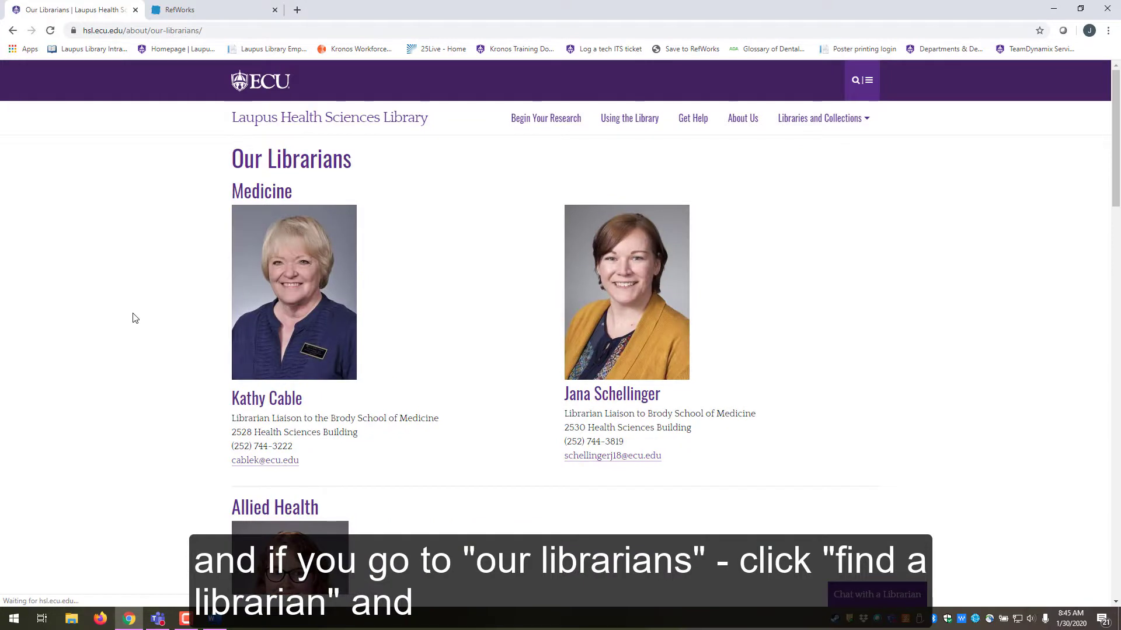
scroll(135, 318, down, 4)
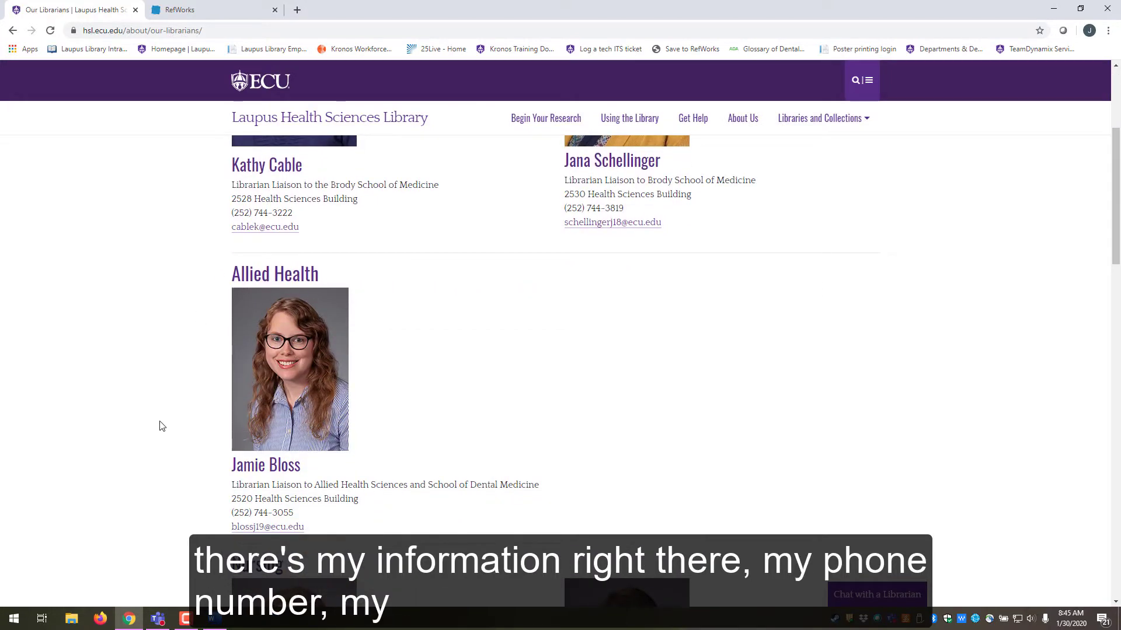